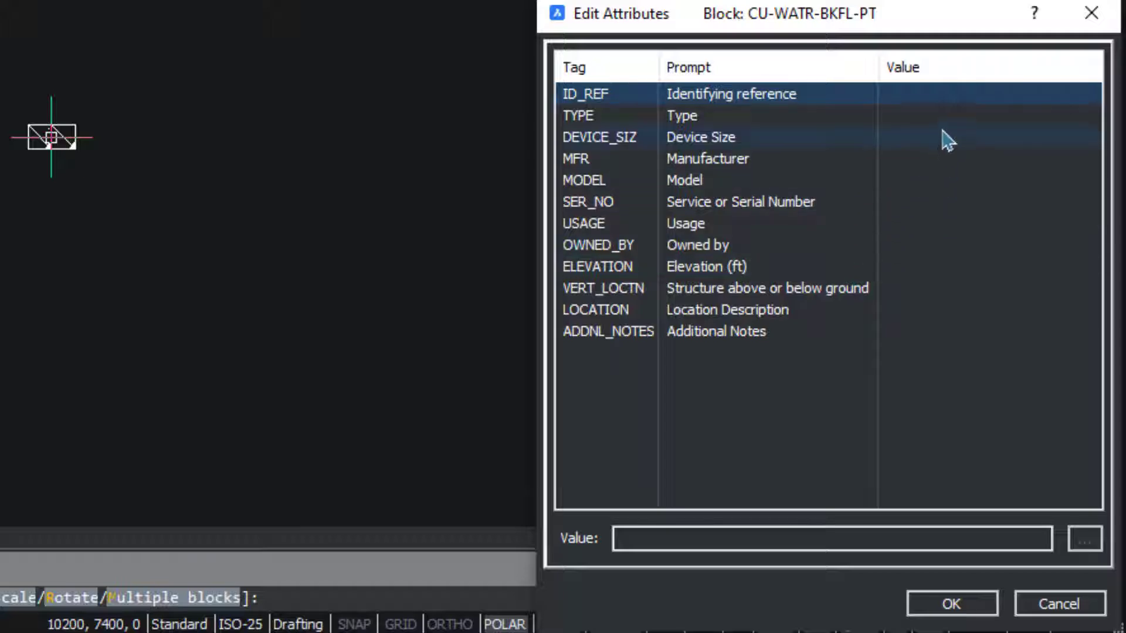
- Enter ID_REF 1235, DEVICE_SIZ 45 and ELEVATION 'sdvbh', then accept to place the block
left_click(818, 536)
type("1")
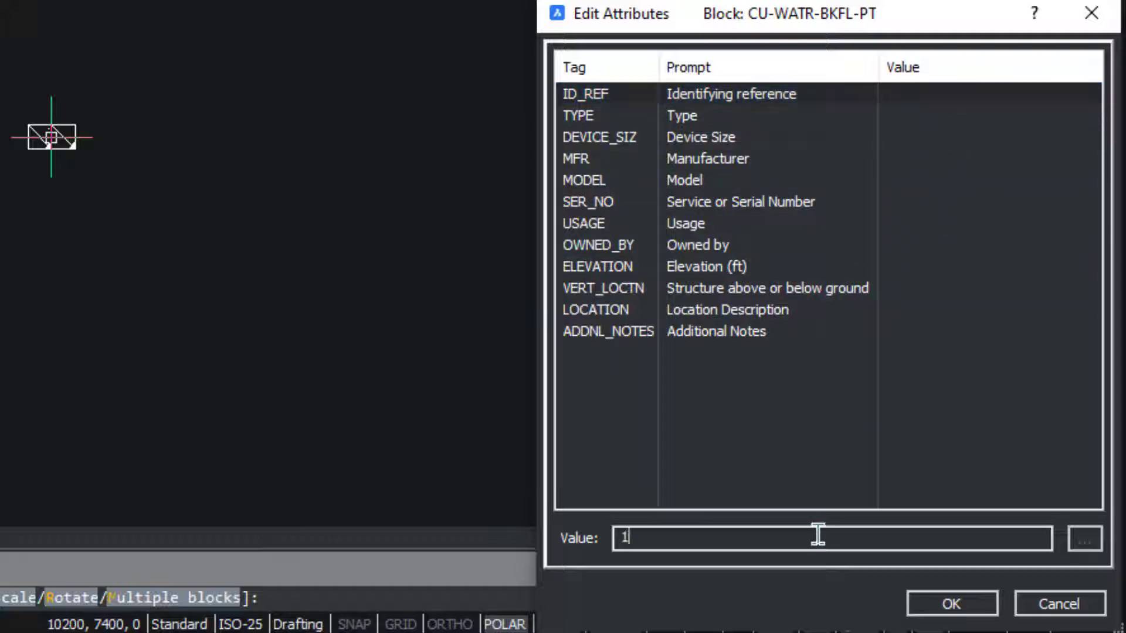
type("235")
left_click(740, 142)
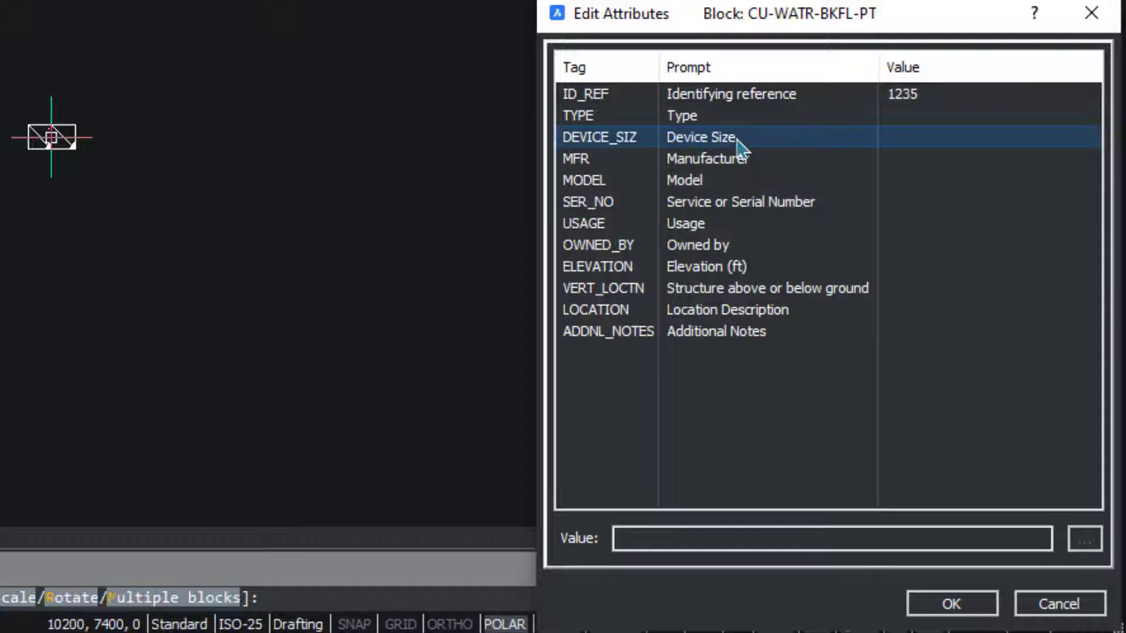
left_click(955, 147)
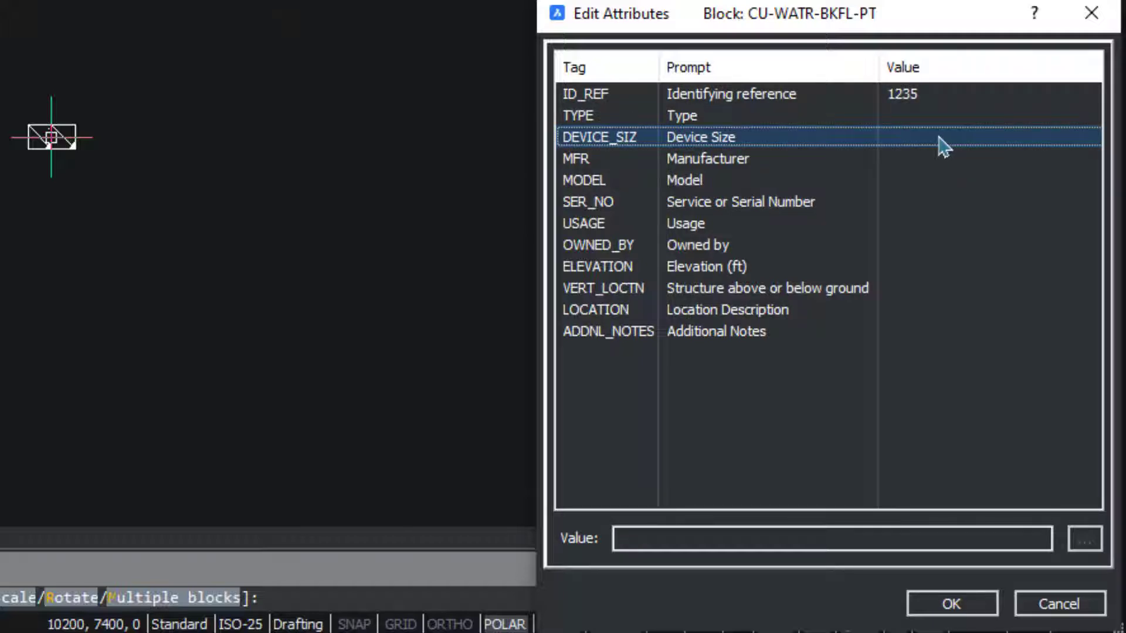
left_click(679, 534)
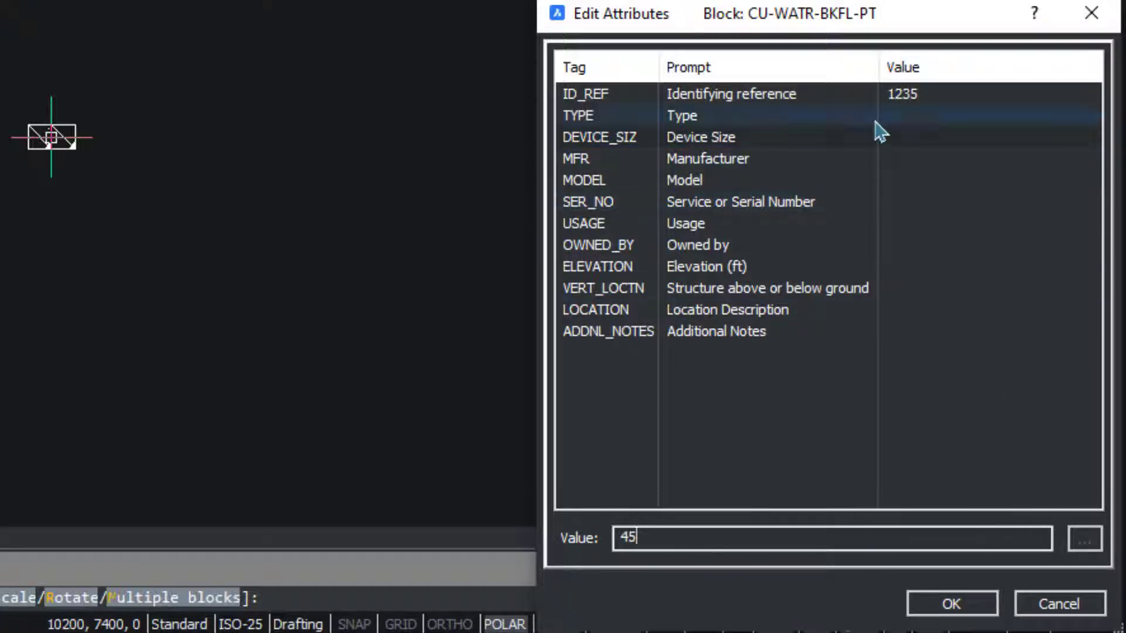
left_click(903, 166)
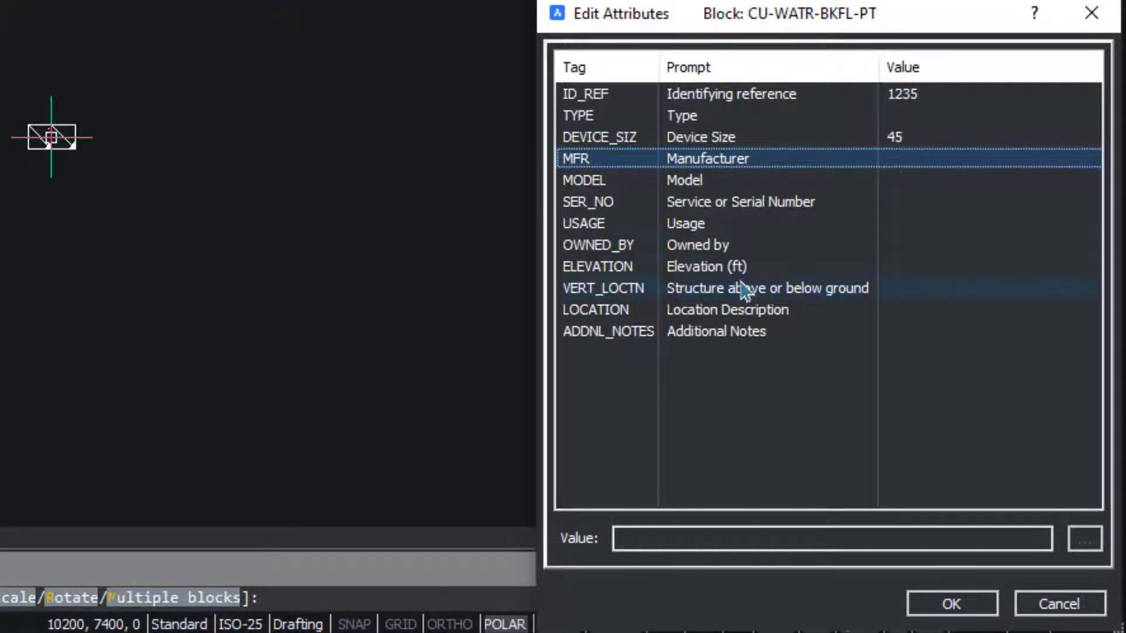
left_click(838, 271)
left_click(769, 538)
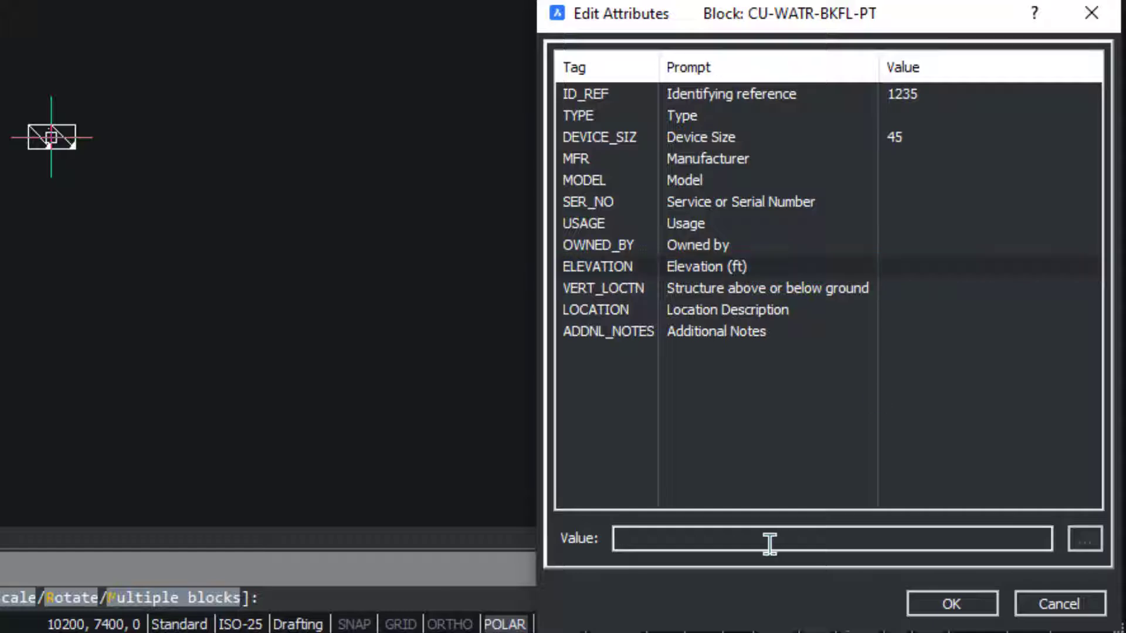
type("sdvbh")
left_click(923, 288)
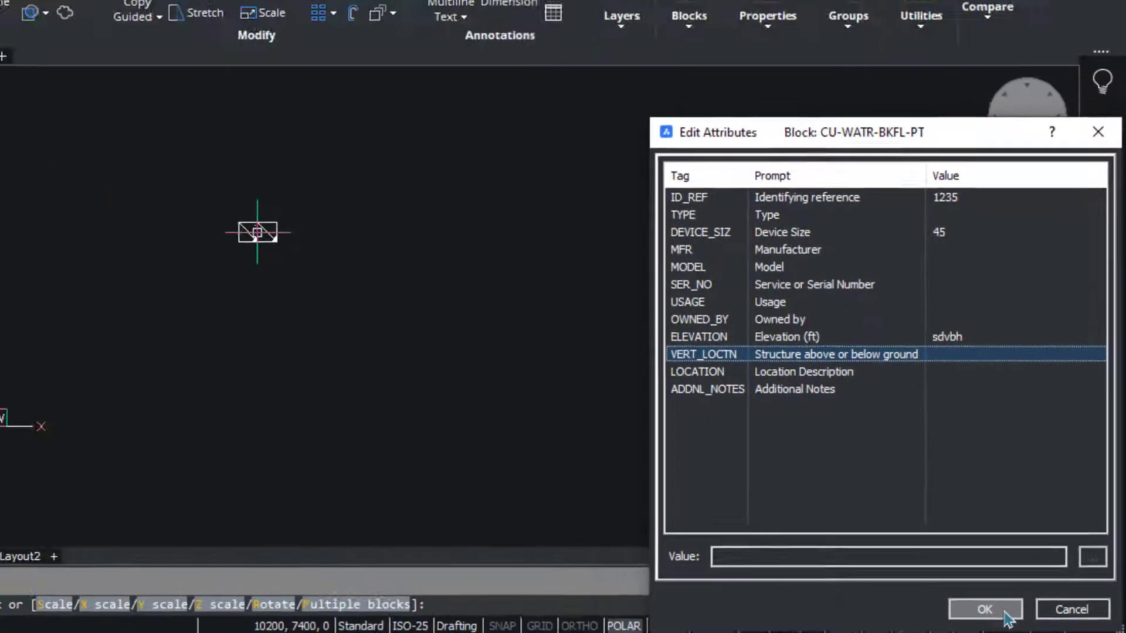
left_click(975, 609)
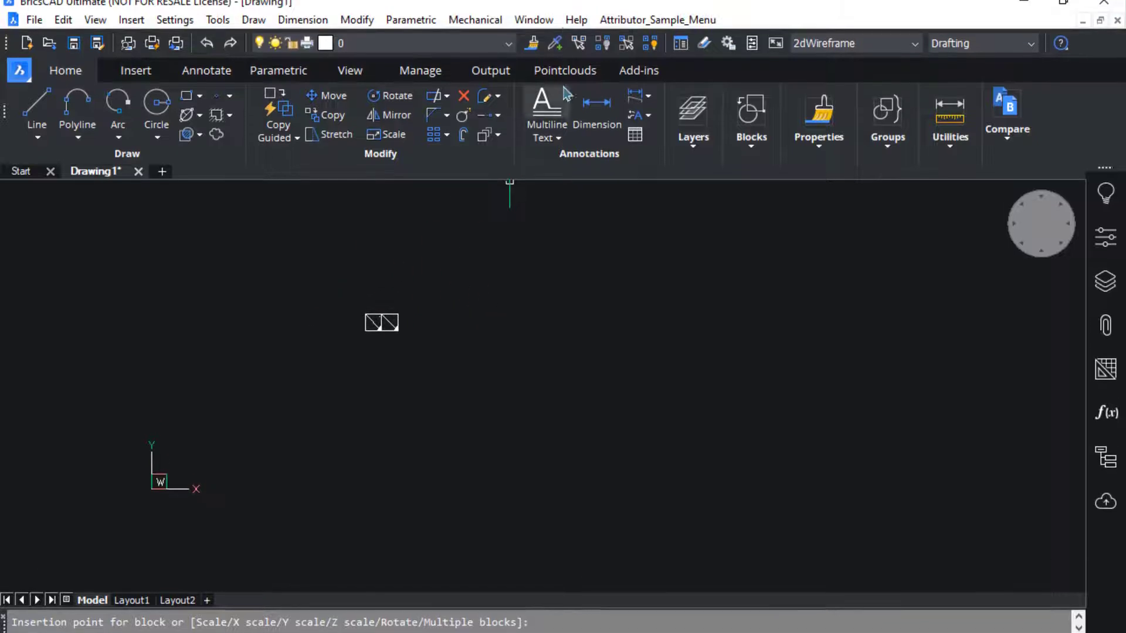
- Insert CU-WATR-BKFL-PT with Block Insert with Attributor right of the first block, default scale and rotation
left_click(621, 20)
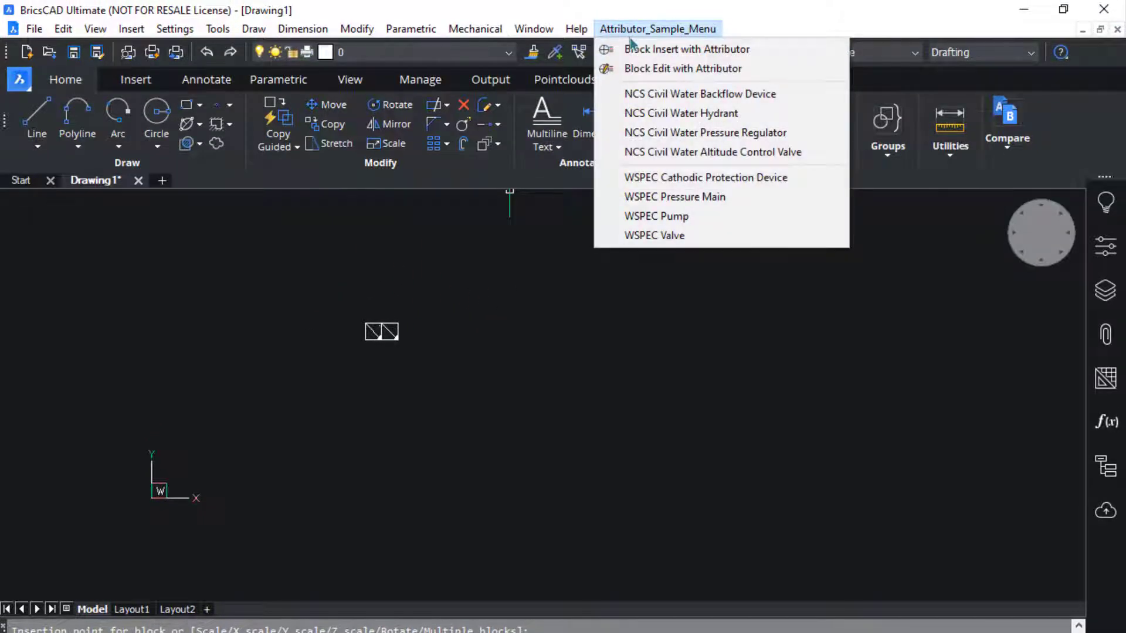
left_click(645, 82)
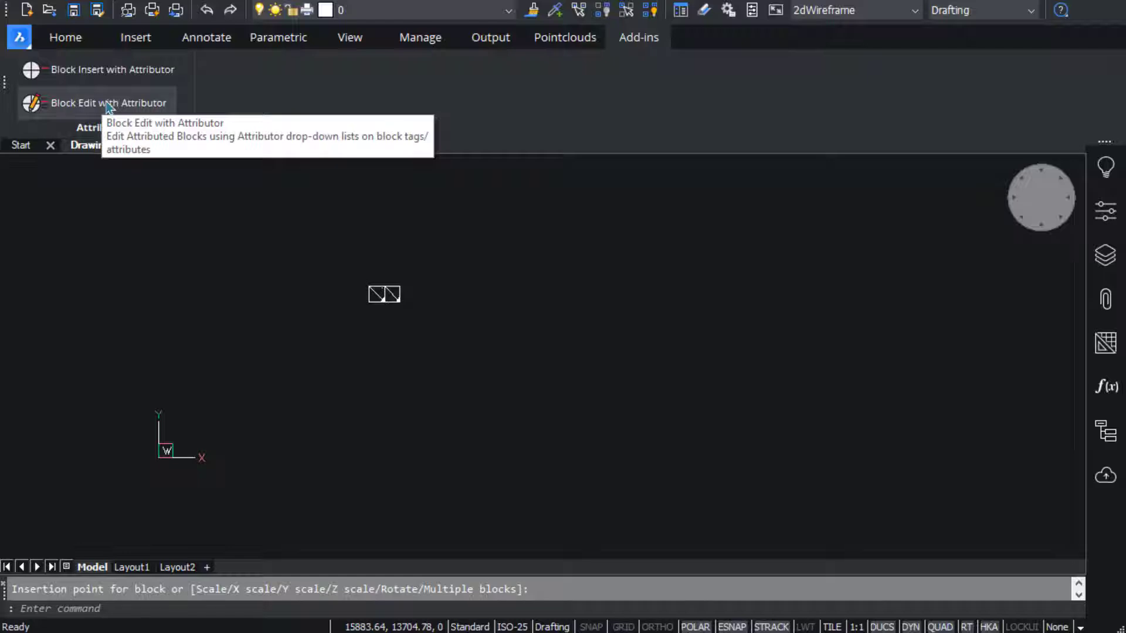
left_click(92, 72)
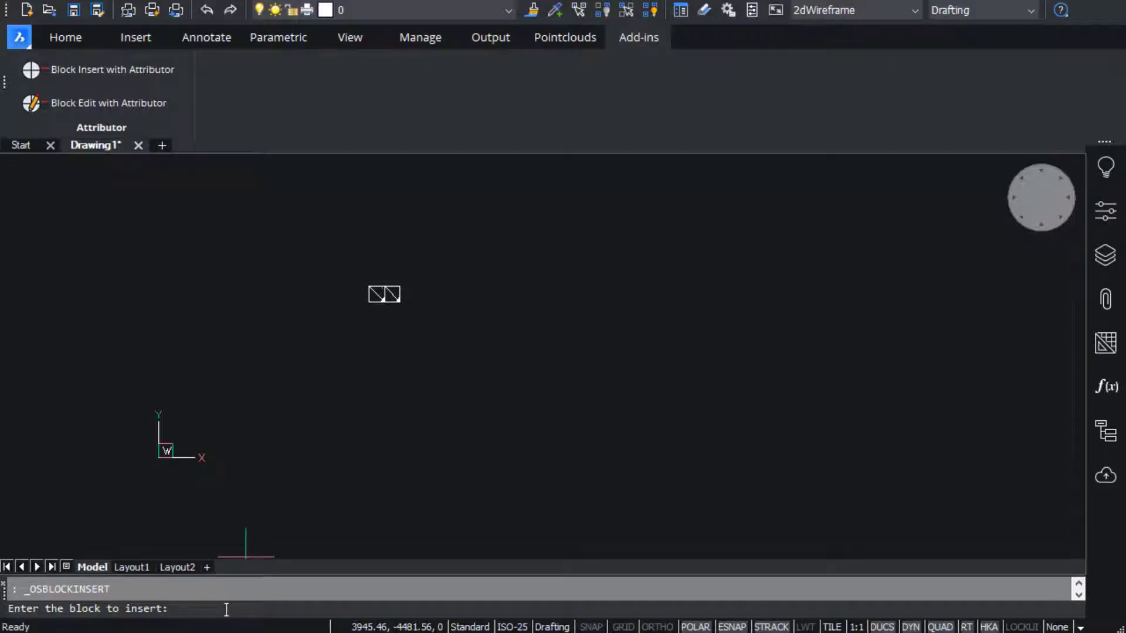
type("CV-WATR-BKFL-PT")
key("Return")
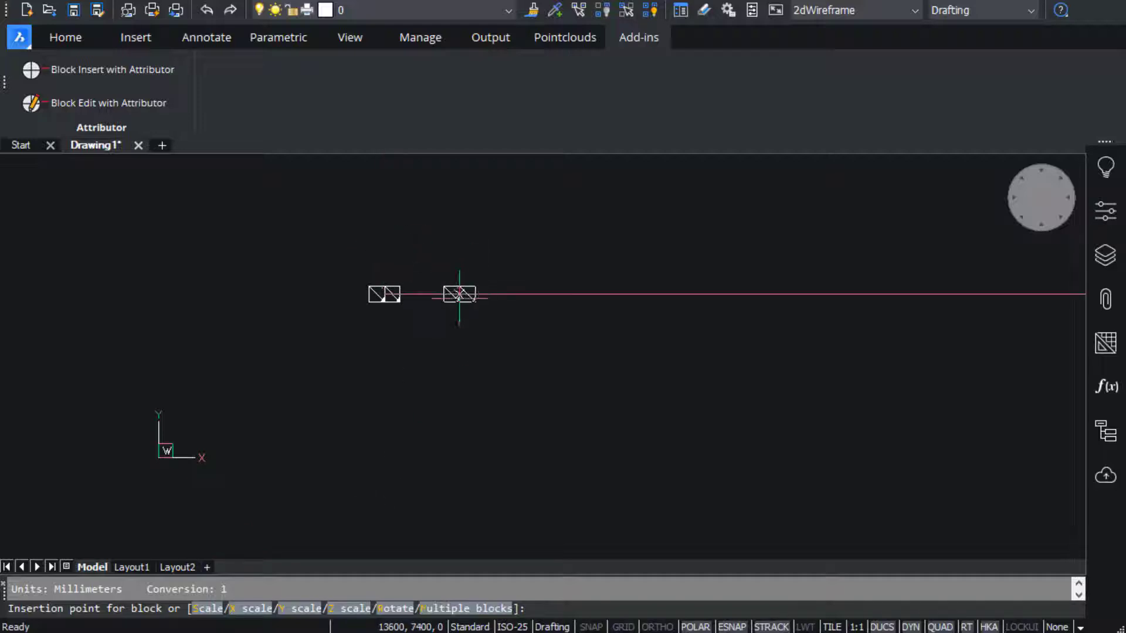
left_click(459, 295)
key("Return")
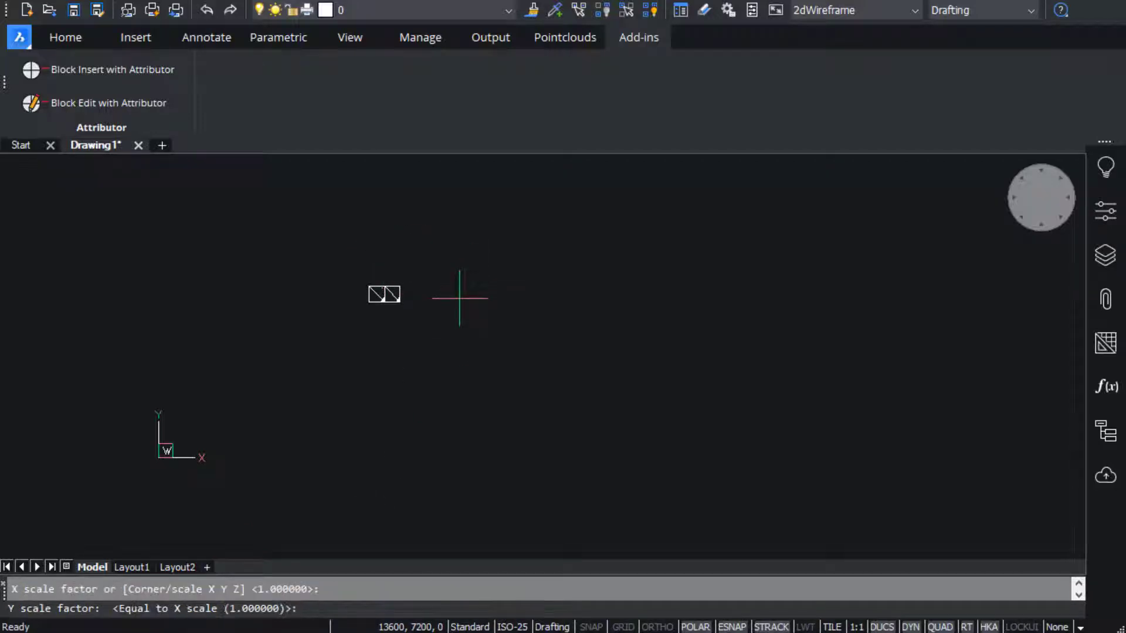
key("Return")
key("Return")
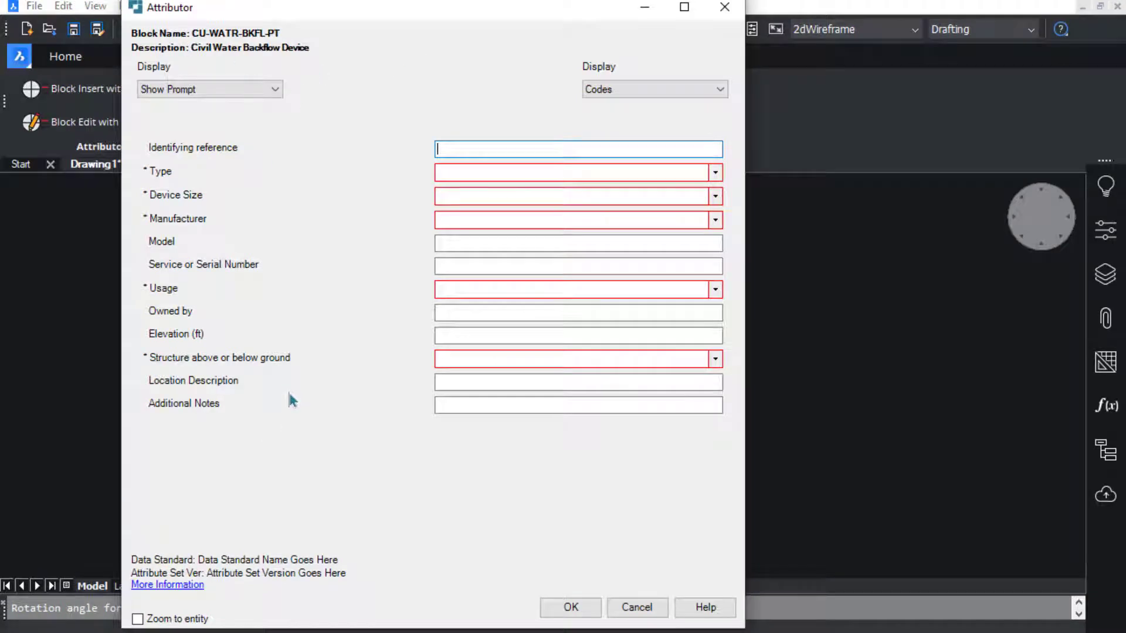
- Fill the Attributor form: reference 12345, type DCDA, size 3", manufacturer AMES, usage PUB
type("12345")
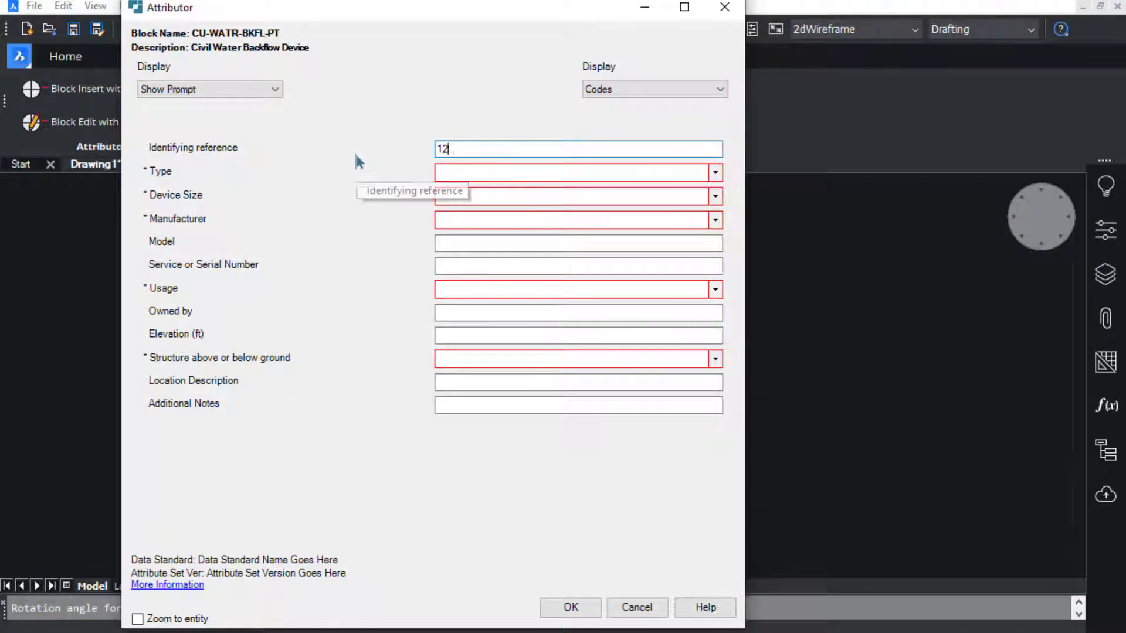
left_click(714, 172)
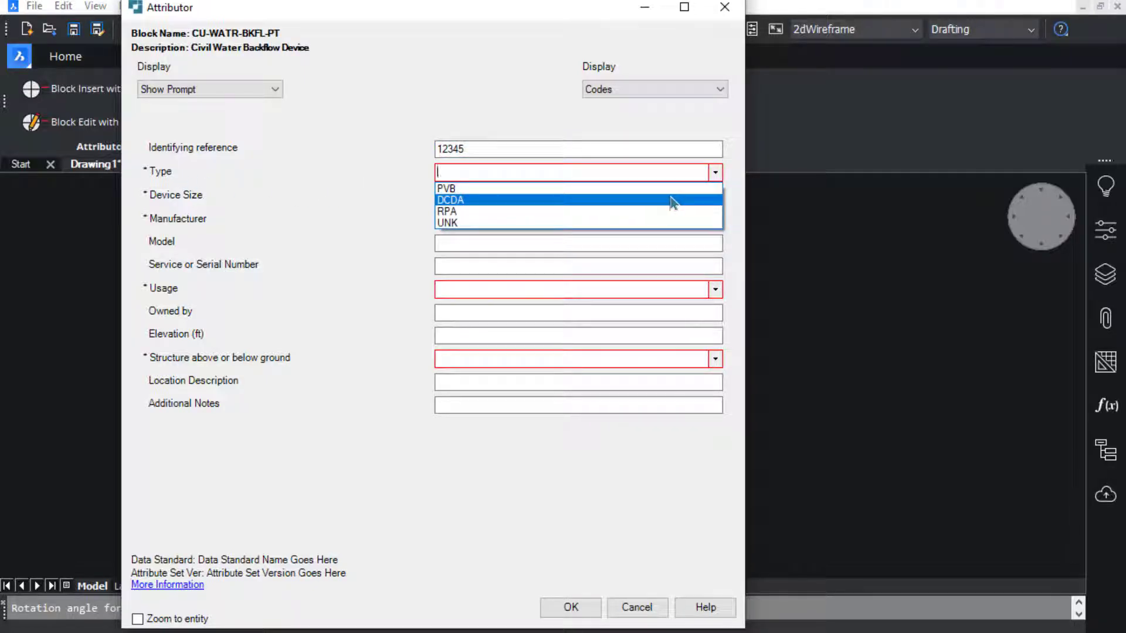
left_click(673, 202)
left_click(714, 195)
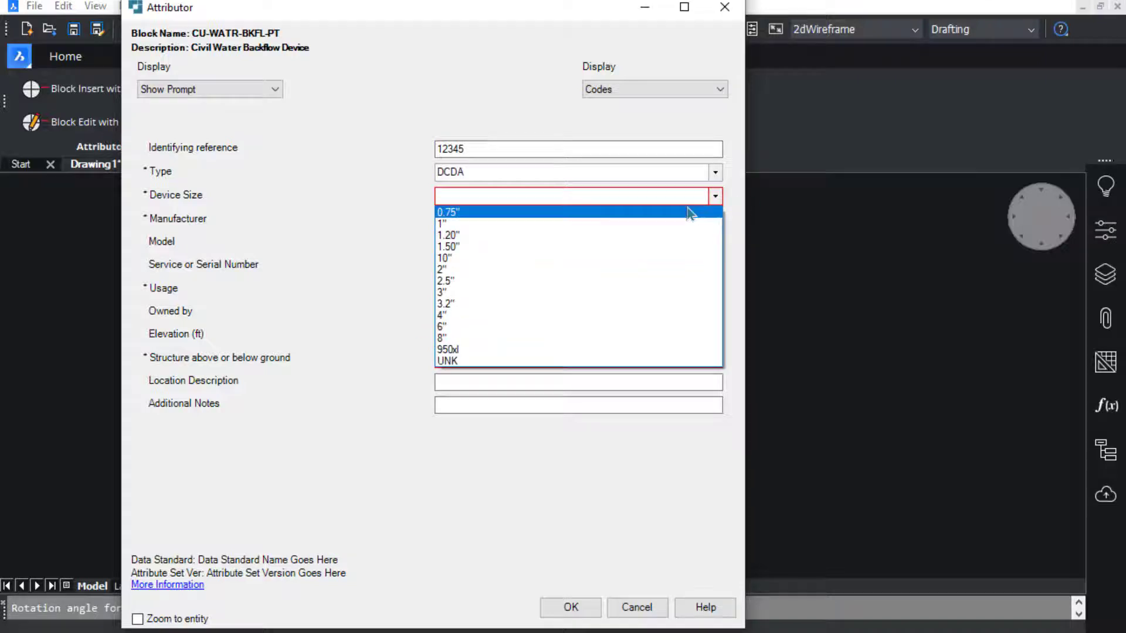
left_click(503, 293)
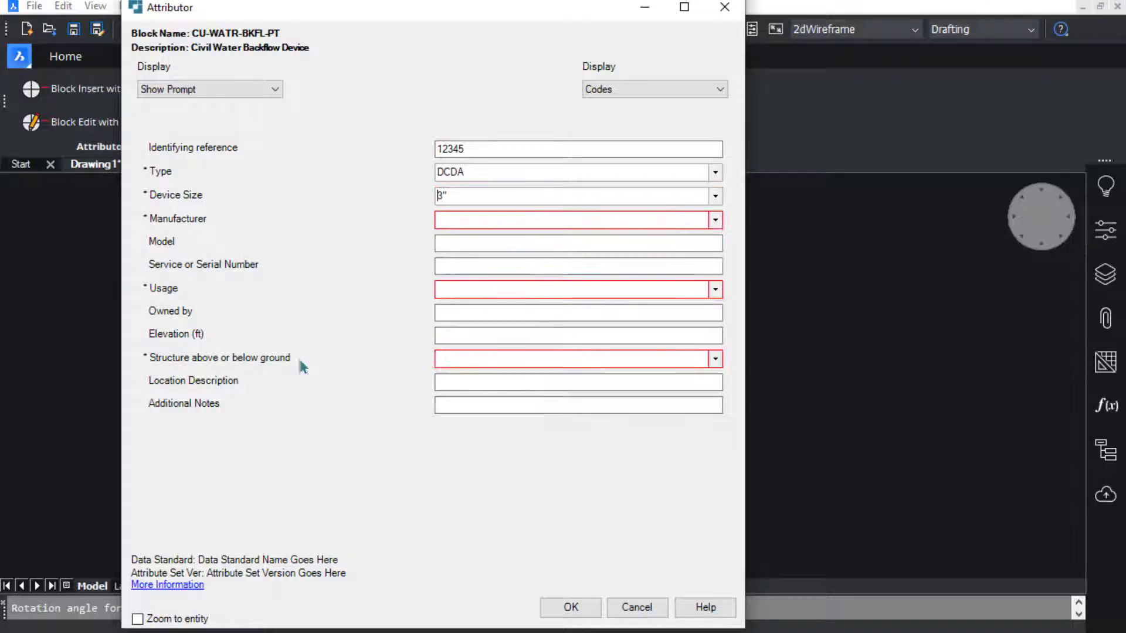
left_click(715, 220)
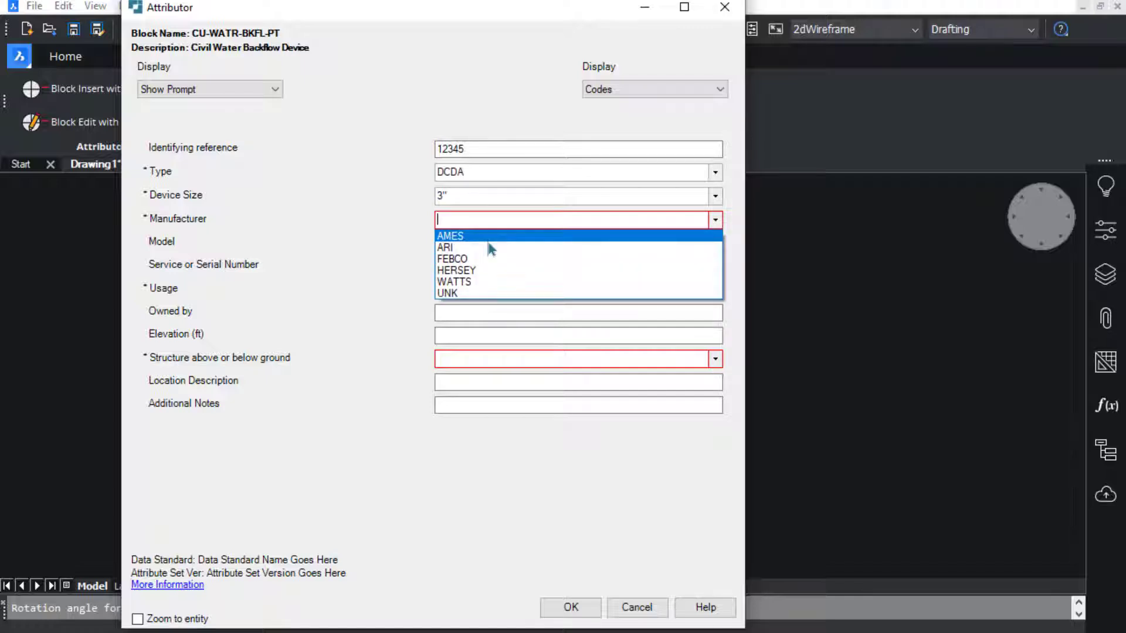
left_click(471, 236)
left_click(714, 289)
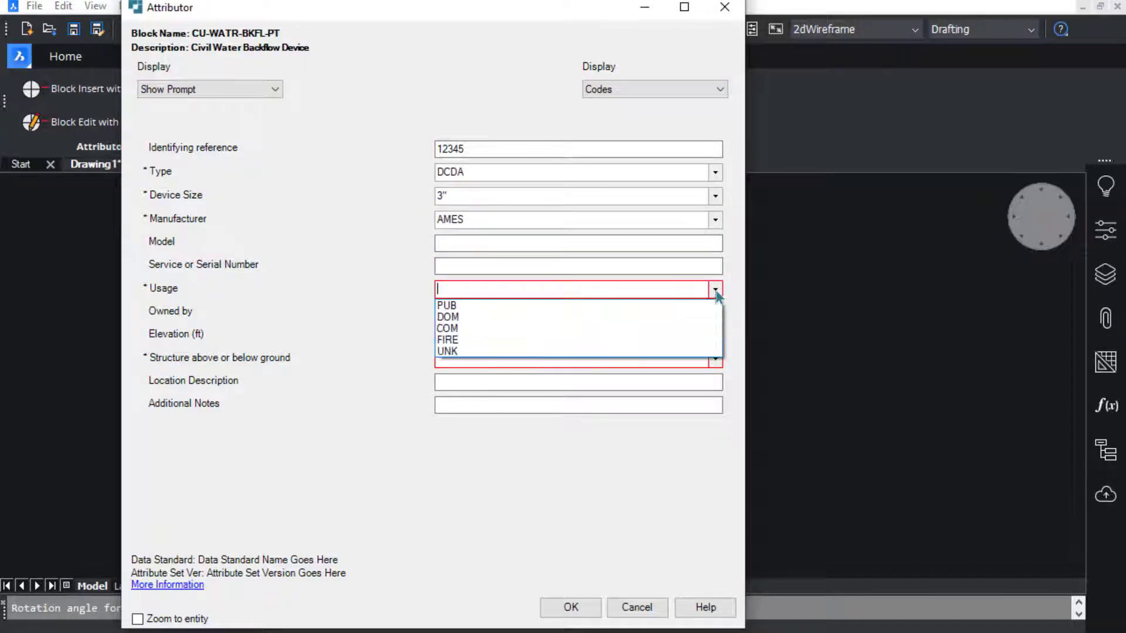
left_click(503, 304)
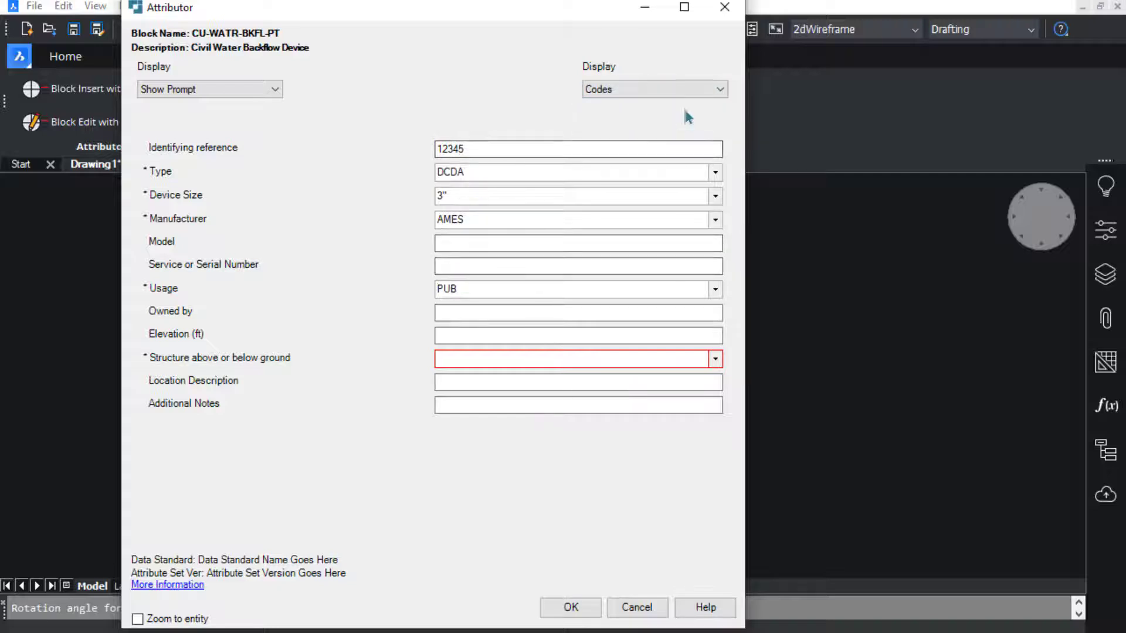
- Display values as full descriptions and switch field labels to tag names and back to prompts
left_click(714, 90)
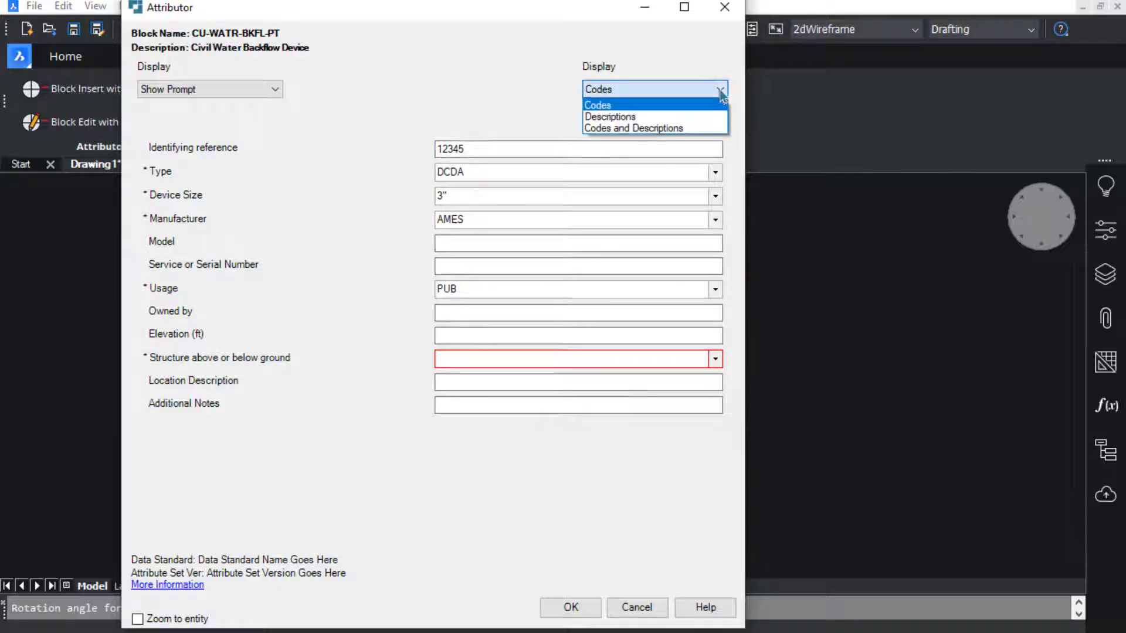
left_click(683, 117)
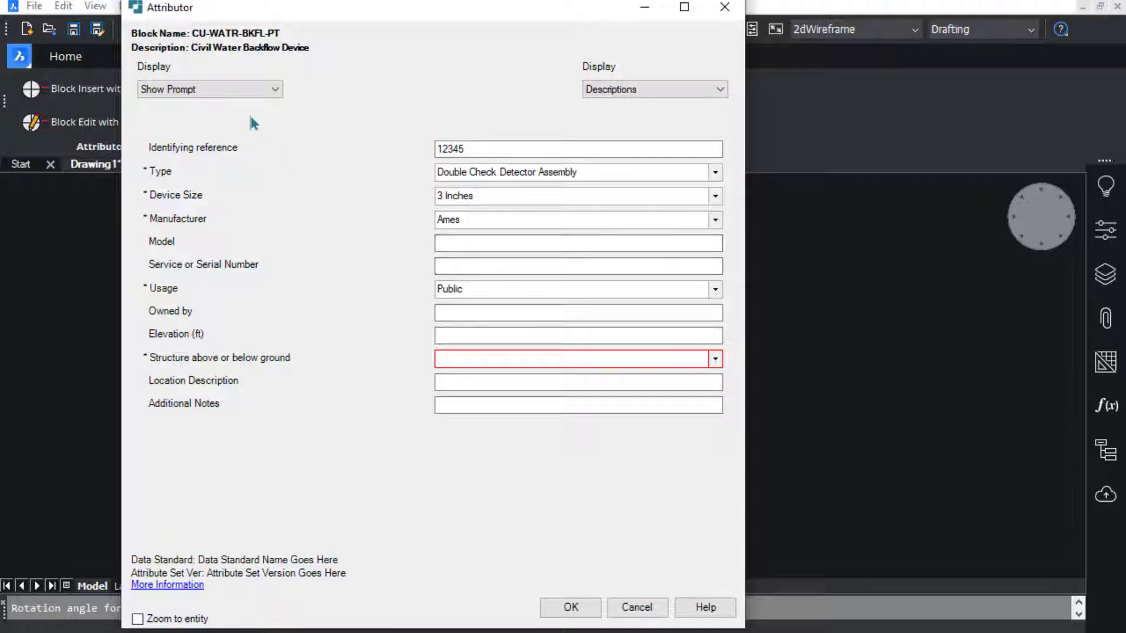
left_click(274, 89)
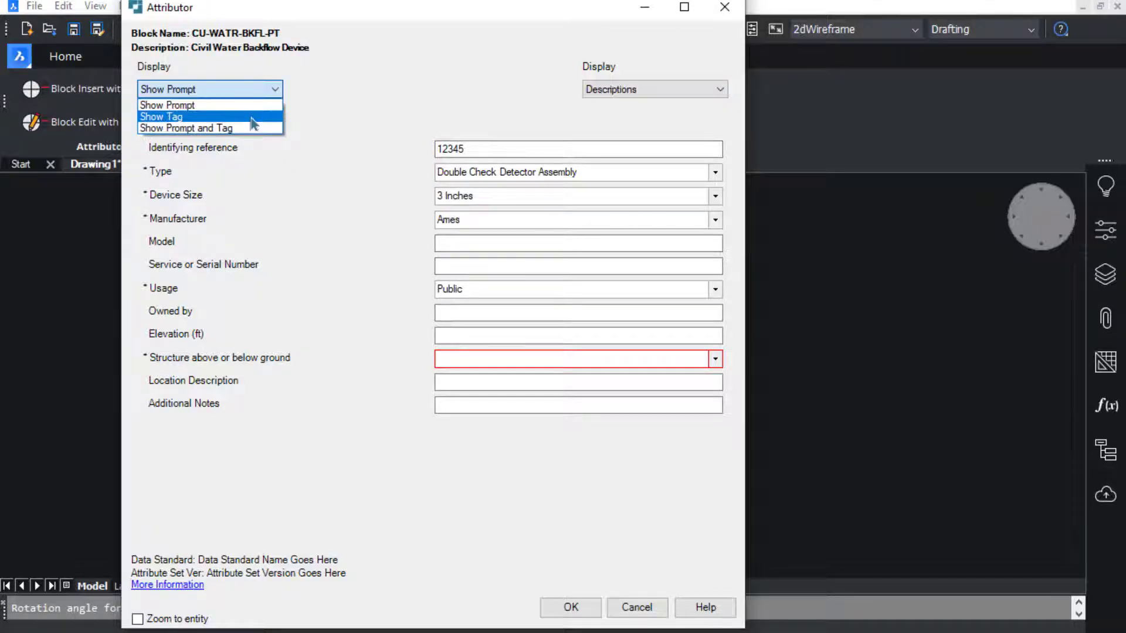
left_click(252, 116)
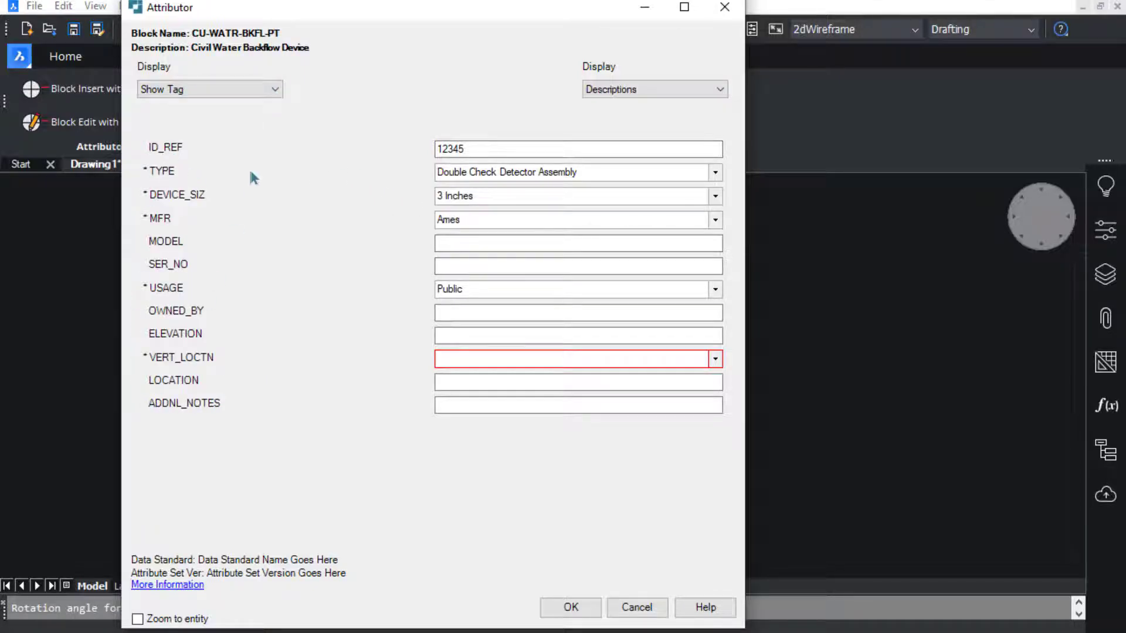
left_click(274, 89)
left_click(188, 104)
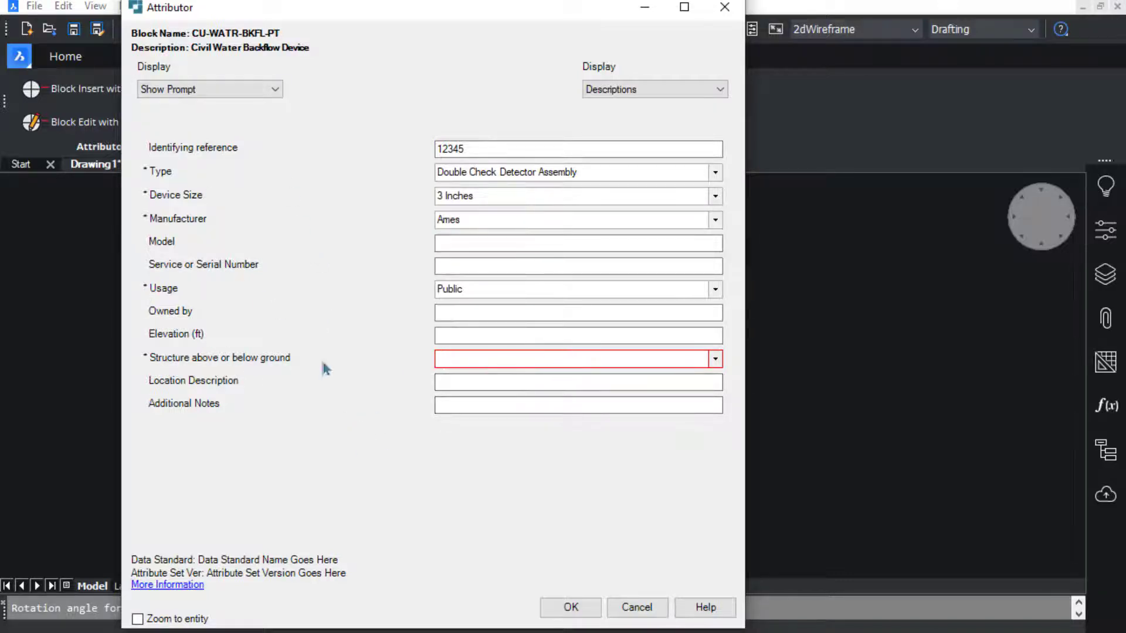
- After the incomplete-fields warning, set the structure to Below and accept to place the block
left_click(569, 608)
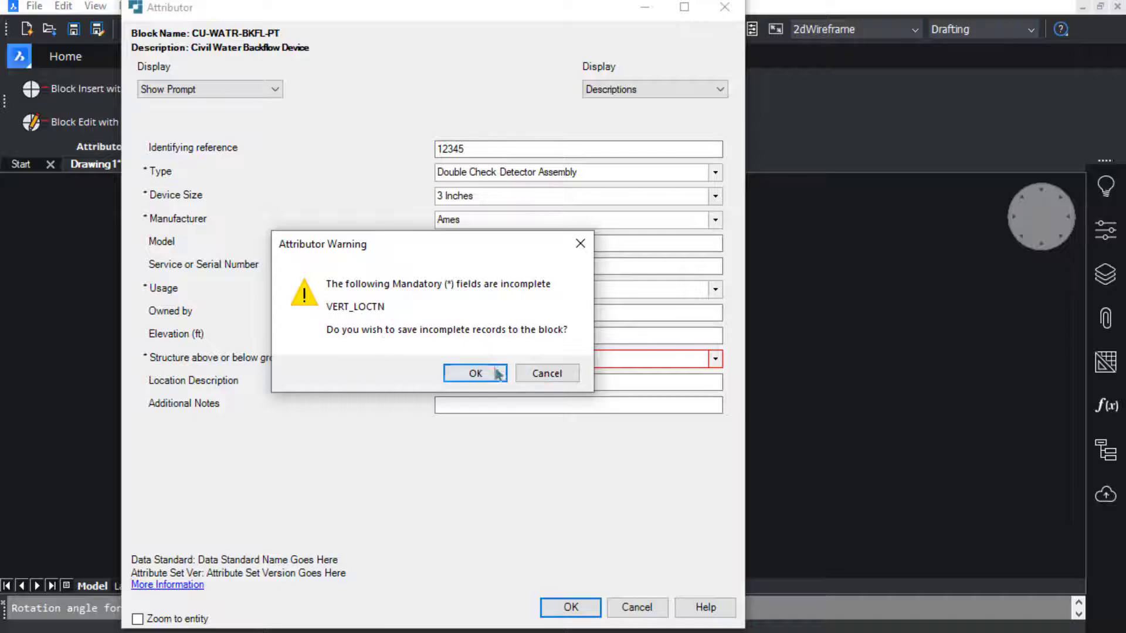
left_click(545, 373)
left_click(715, 359)
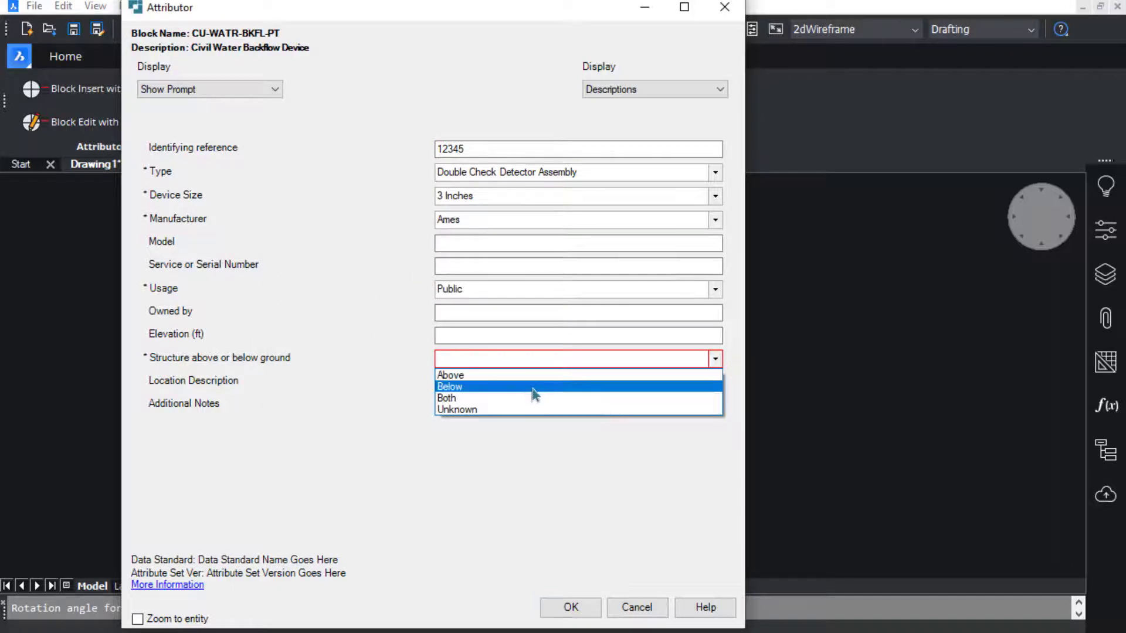
left_click(532, 388)
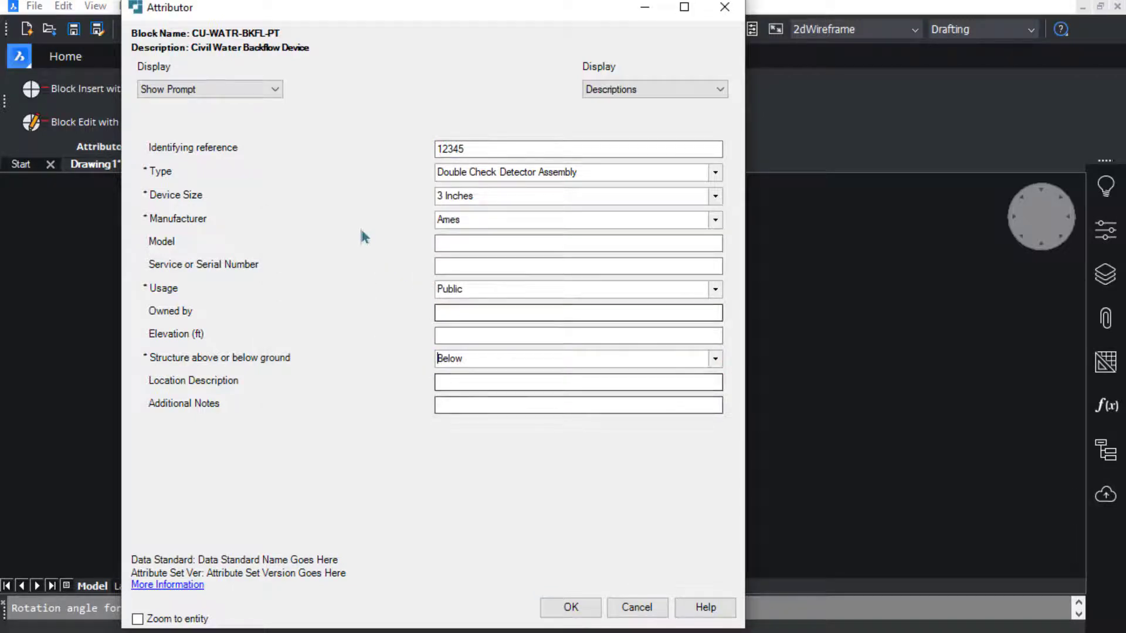
left_click(570, 607)
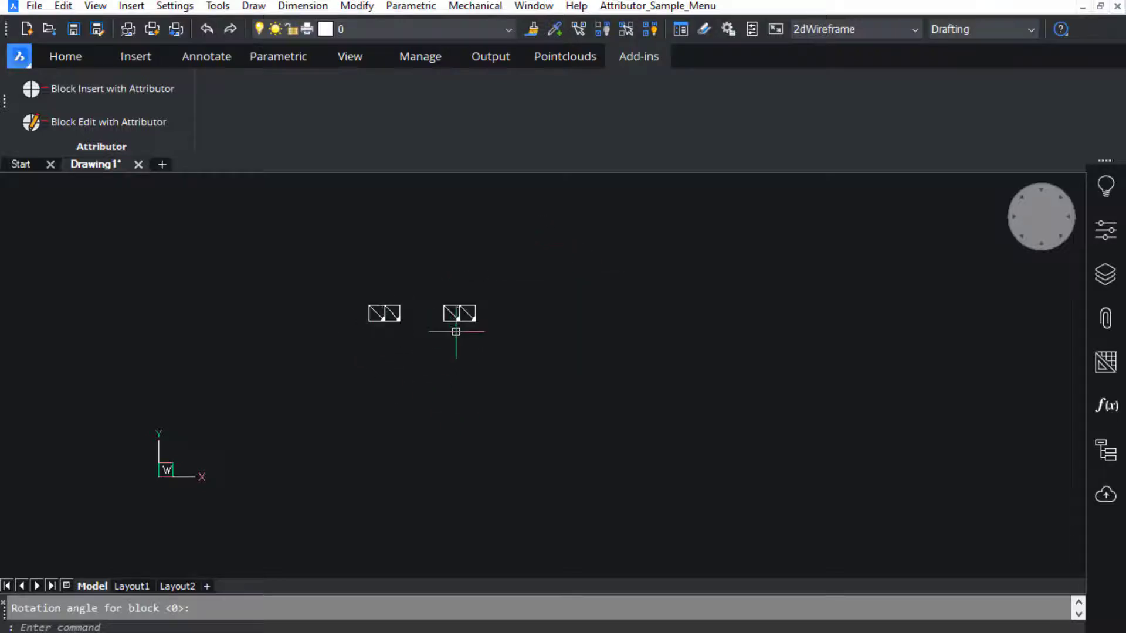
left_click(459, 313)
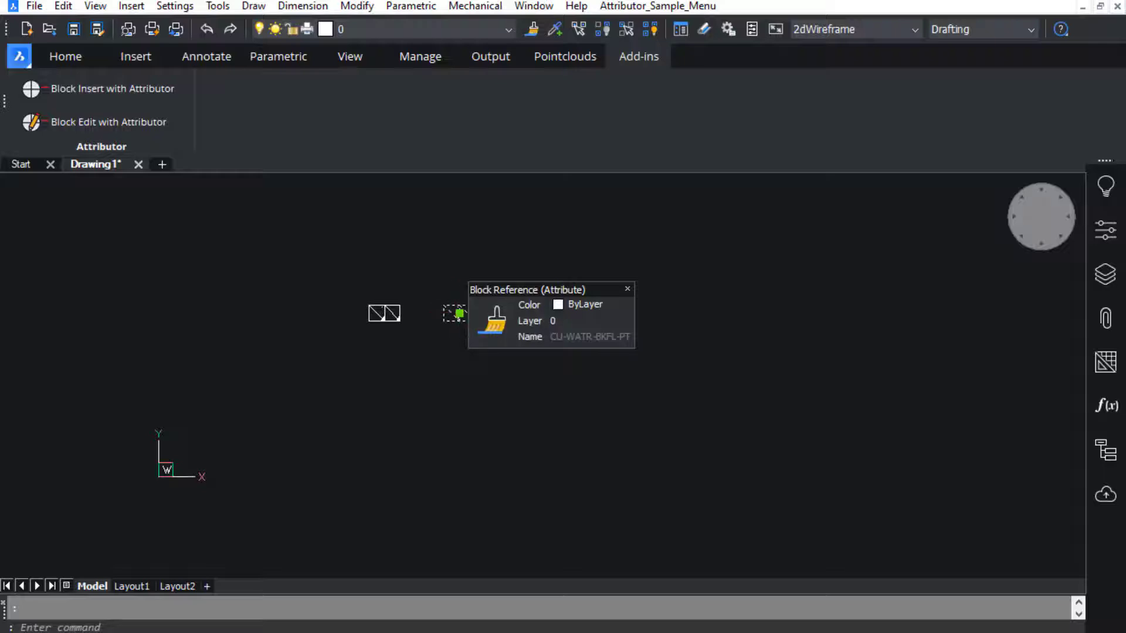
- View the block's attributes in Properties (ID_REF 12345, TYPE DCDA, DEVICE_SIZ 3", MFR AMES, USAGE PUB), then deselect
left_click(1105, 230)
scroll(936, 598, "down", 5)
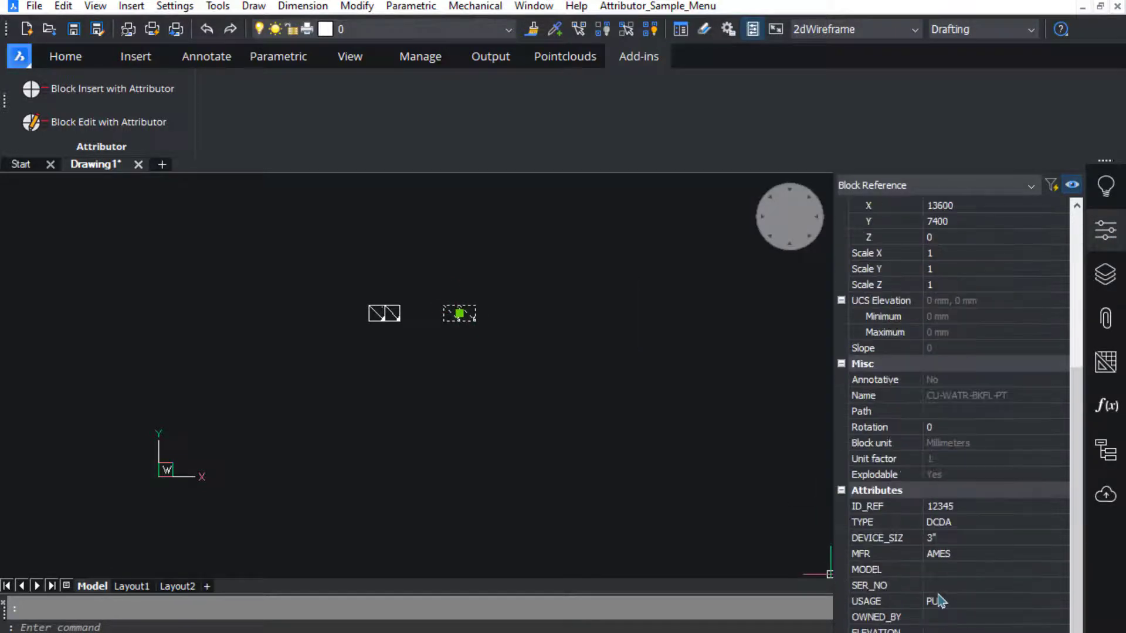
left_click(455, 354)
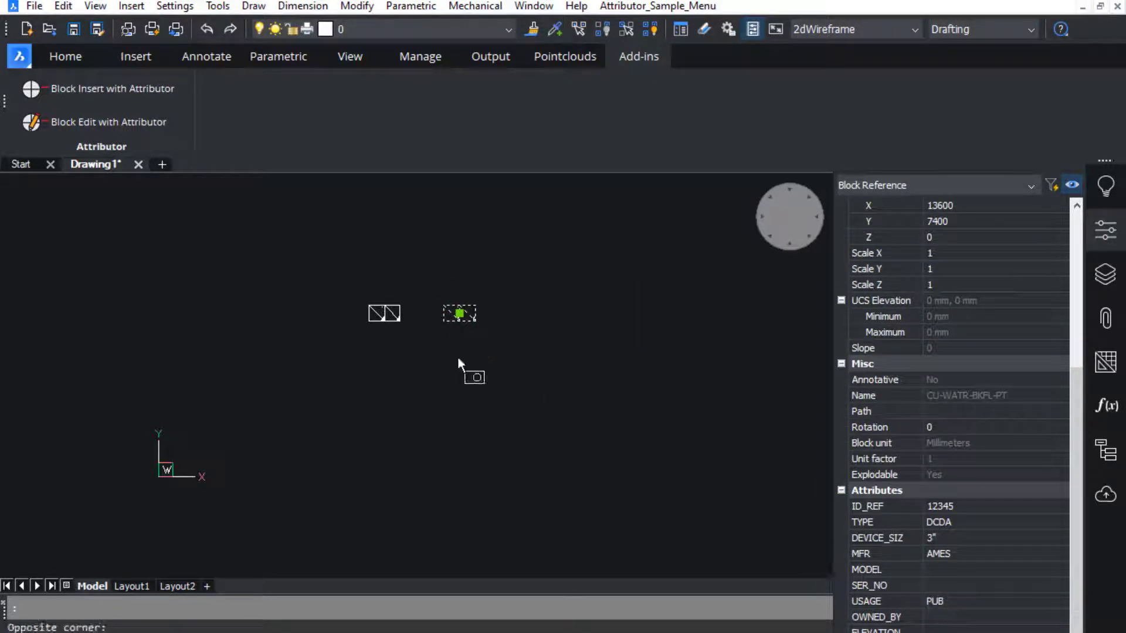
key("Escape")
key("Escape")
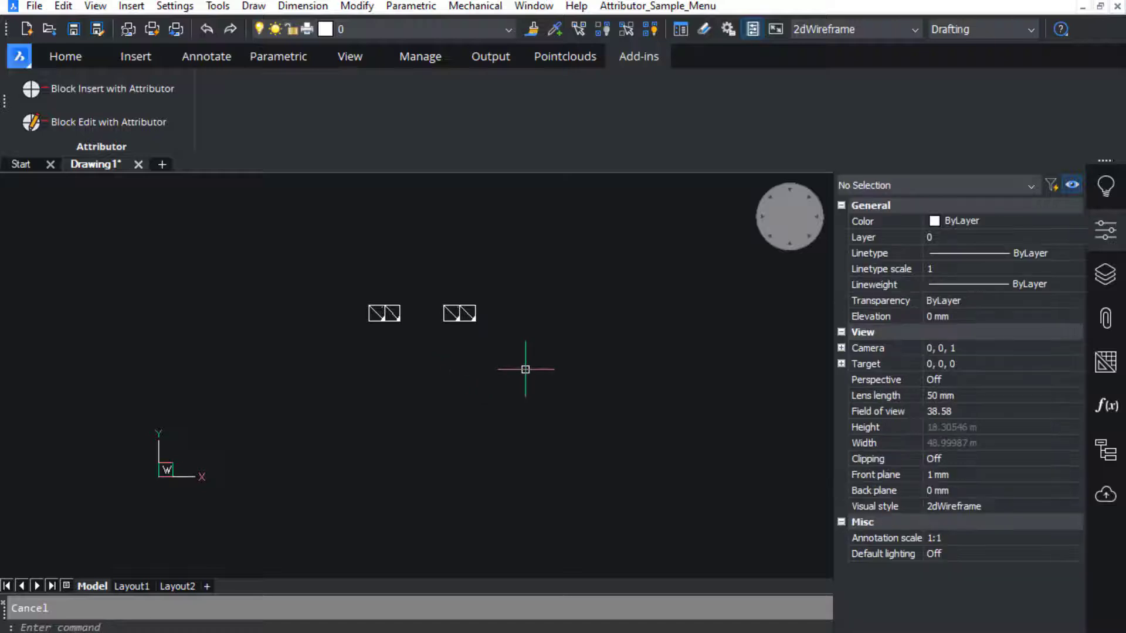
- Window-select both backflow blocks, edit them simultaneously, and apply structure location Above
left_click(112, 123)
left_click(580, 397)
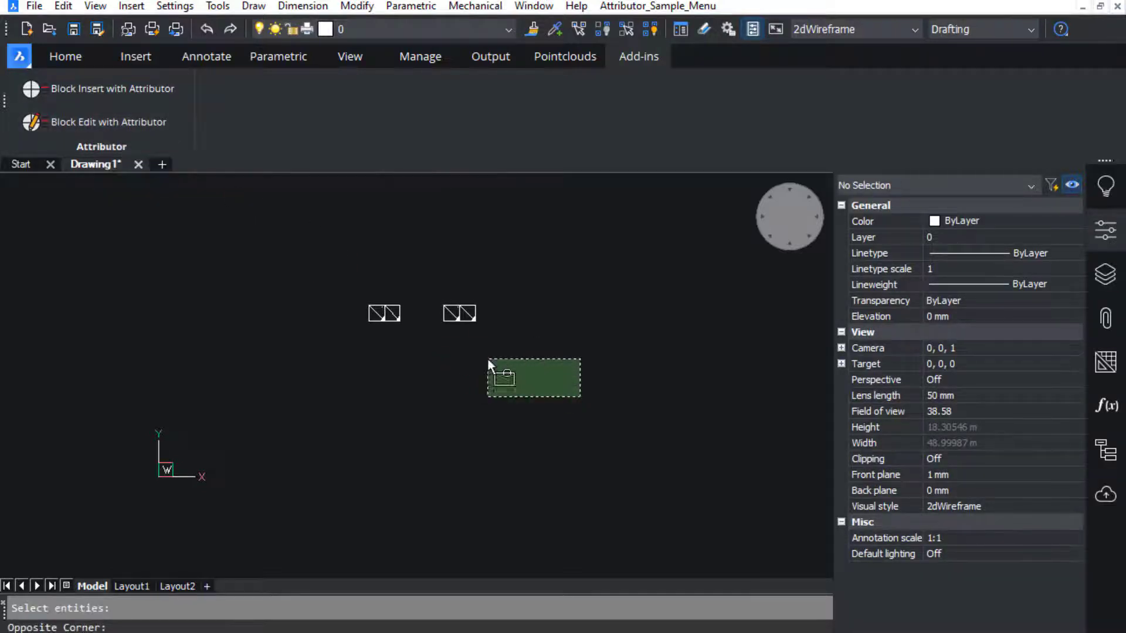
left_click(272, 262)
key("Return")
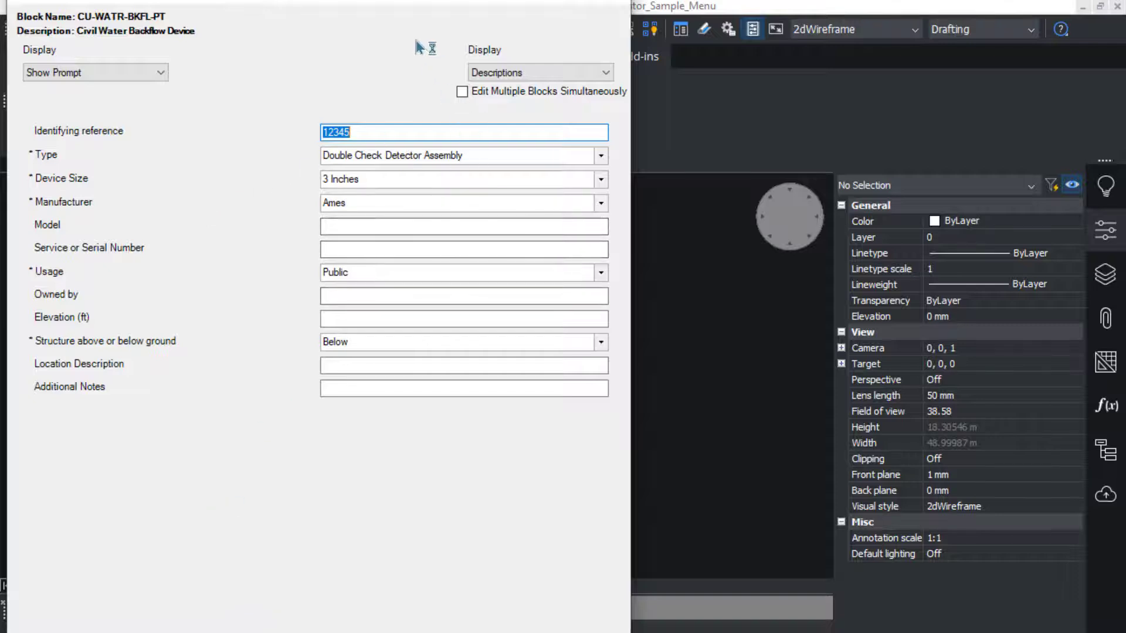
left_click(462, 91)
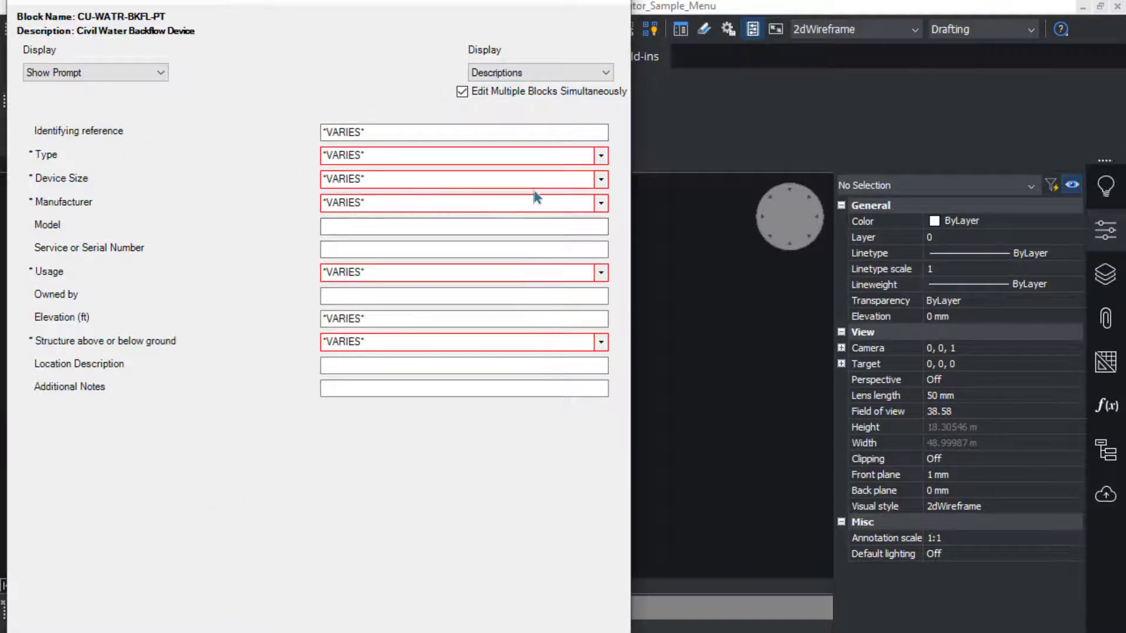
left_click(602, 341)
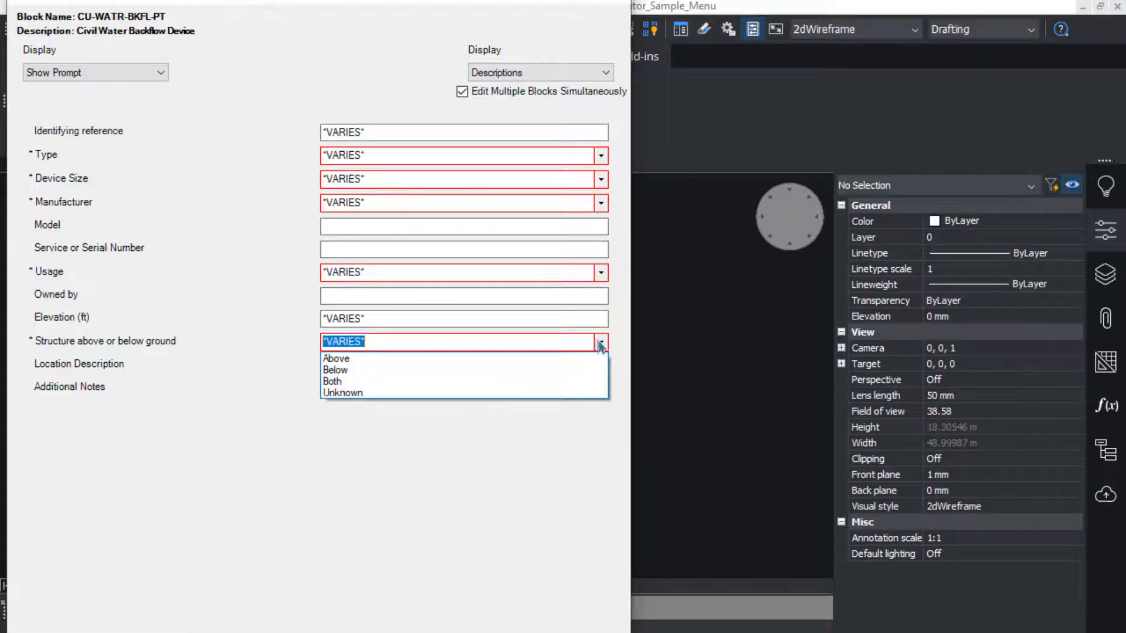
left_click(455, 366)
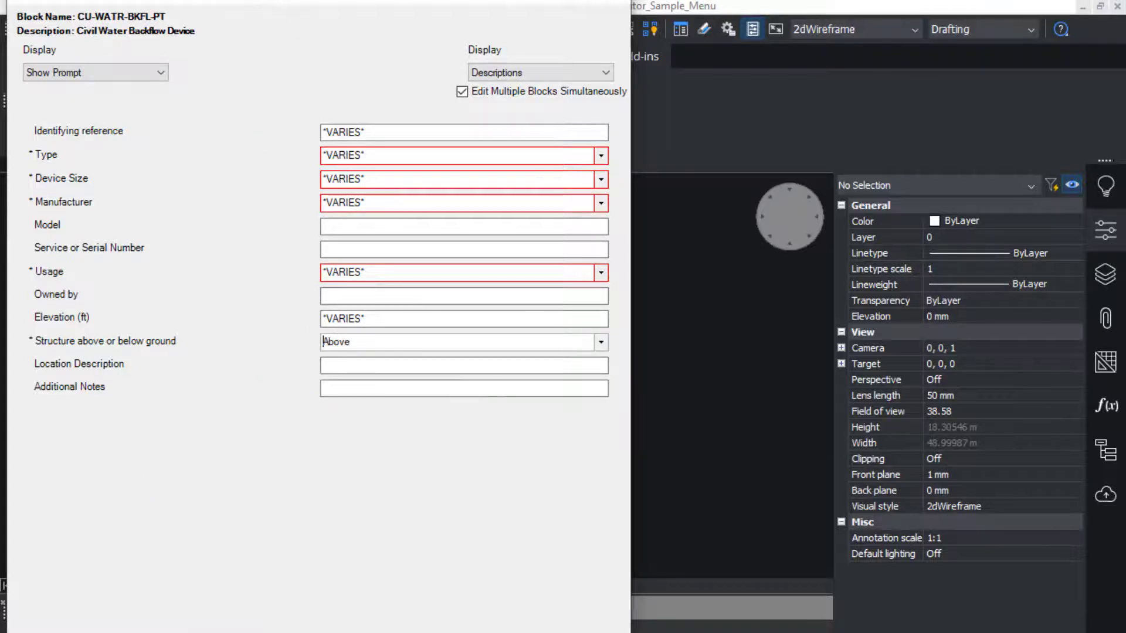
left_click_drag(310, 0, 310, 193)
left_click_drag(311, 111, 387, 15)
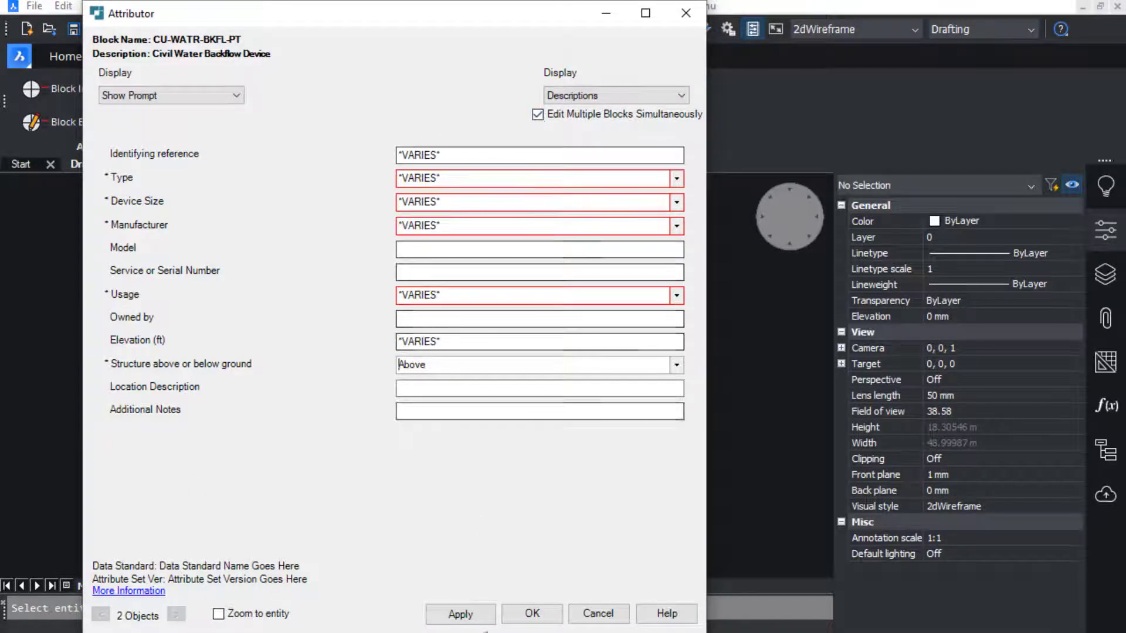
left_click(460, 613)
left_click(531, 614)
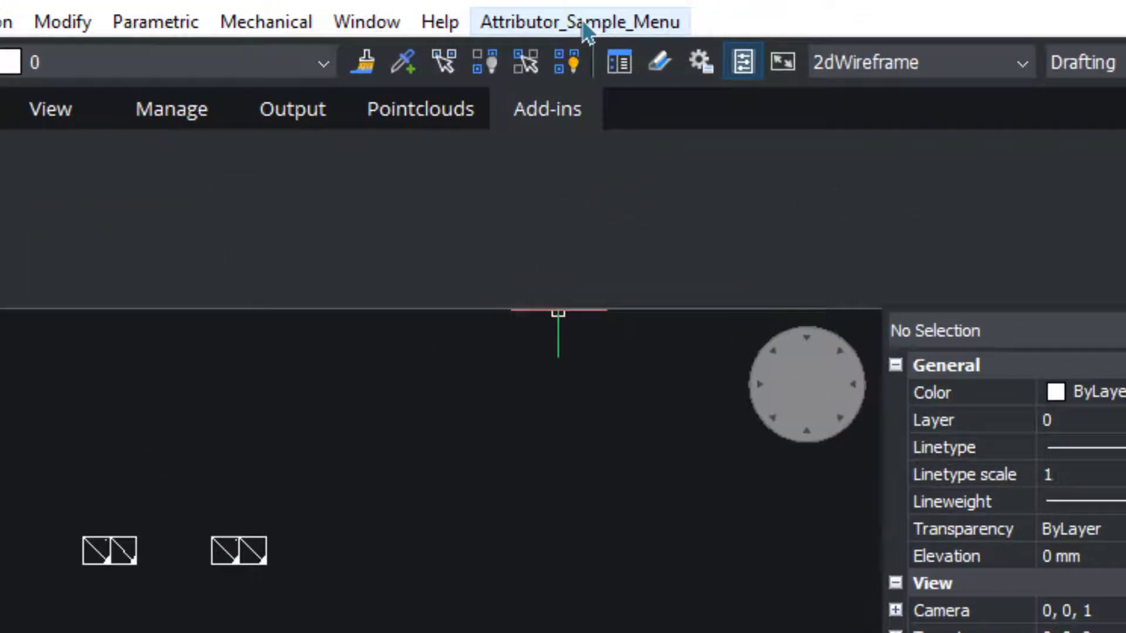
- Open Attributor_Sample_Menu to show the NCS Civil Water and WSPEC insertion commands
left_click(658, 7)
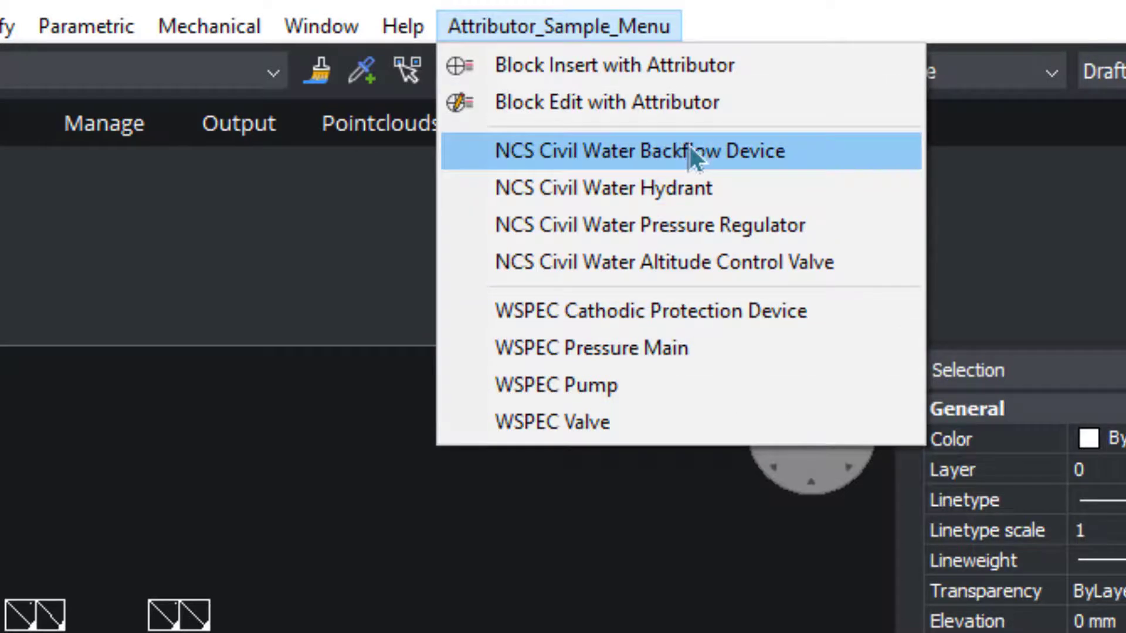
- Insert the NCS Civil Water hydrant above the backflow blocks and save its attributes incomplete
left_click(645, 187)
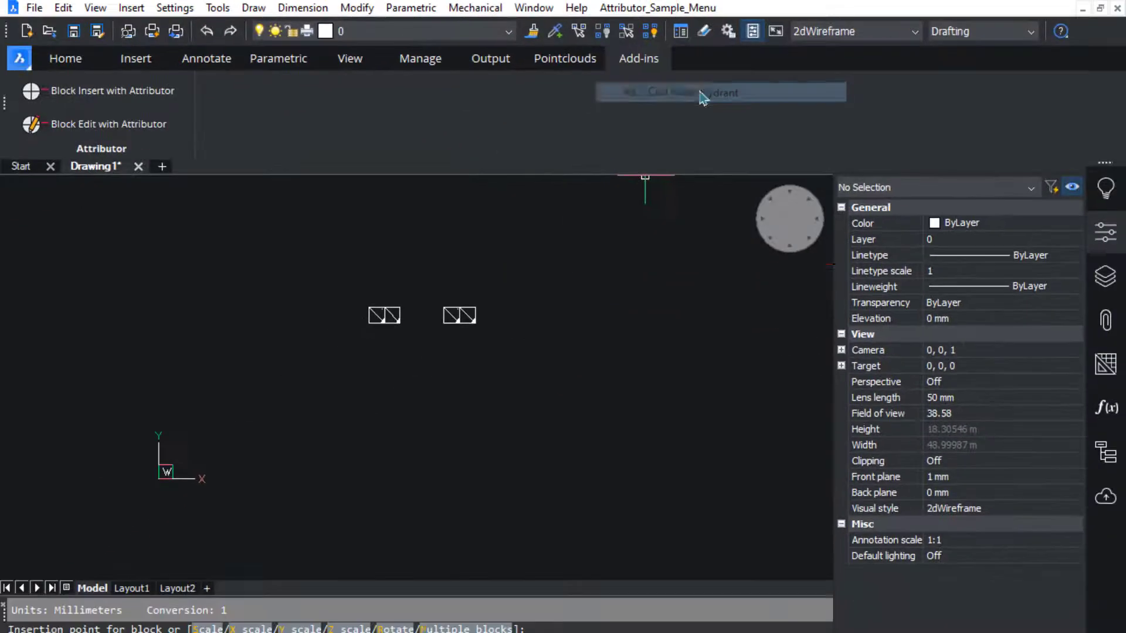
left_click(432, 252)
key("Return")
key("Return")
key("Return")
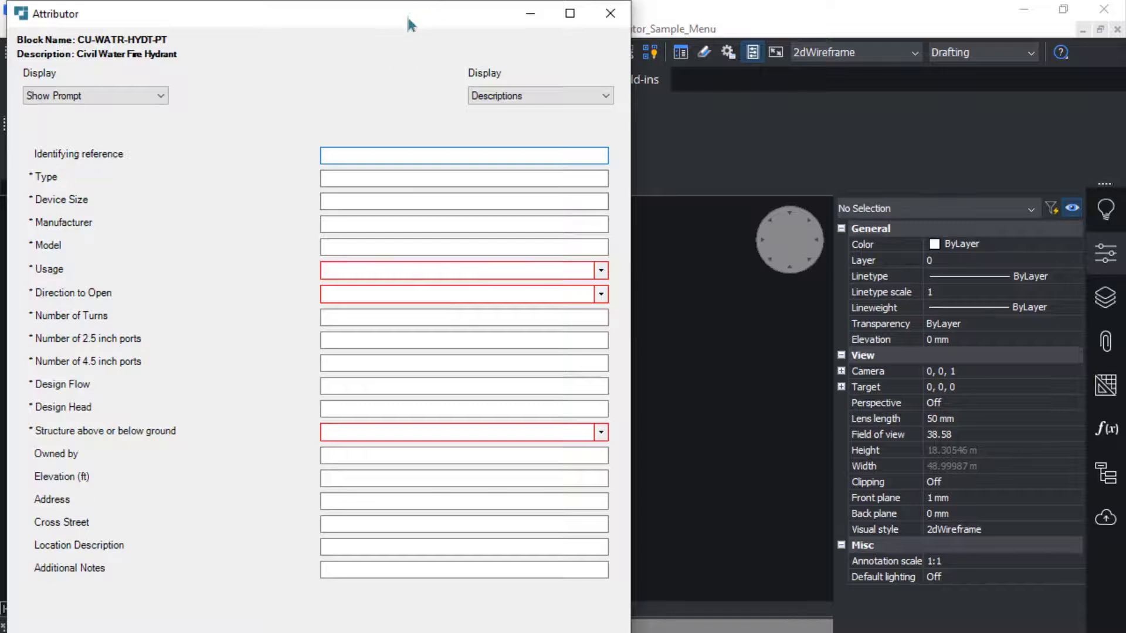
left_click_drag(407, 2, 378, 124)
left_click_drag(378, 81, 455, 7)
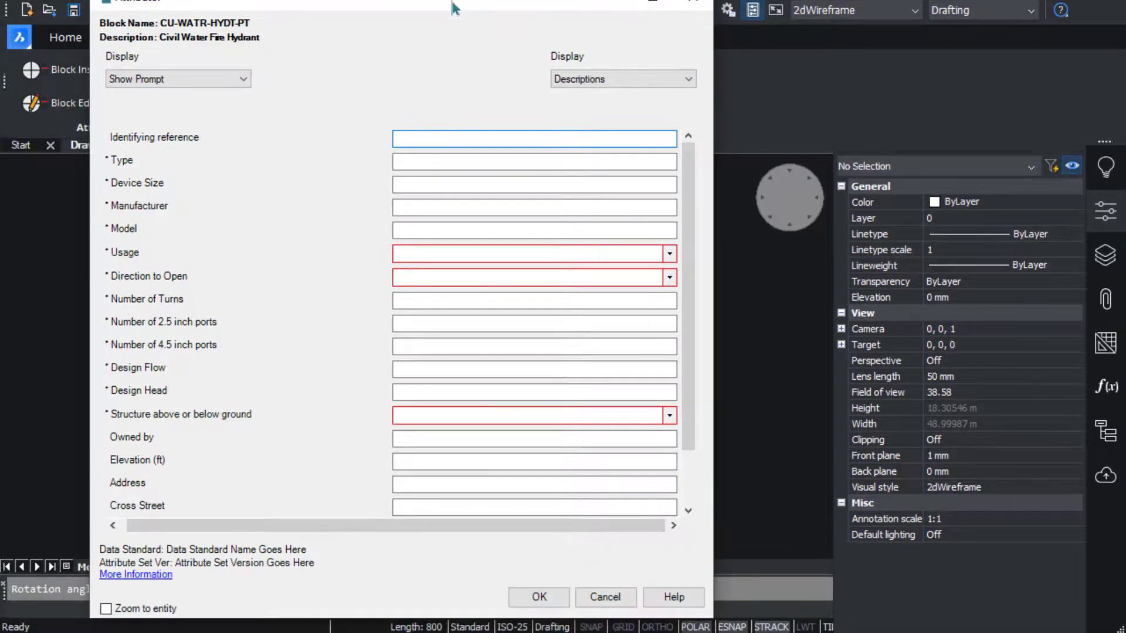
left_click(539, 596)
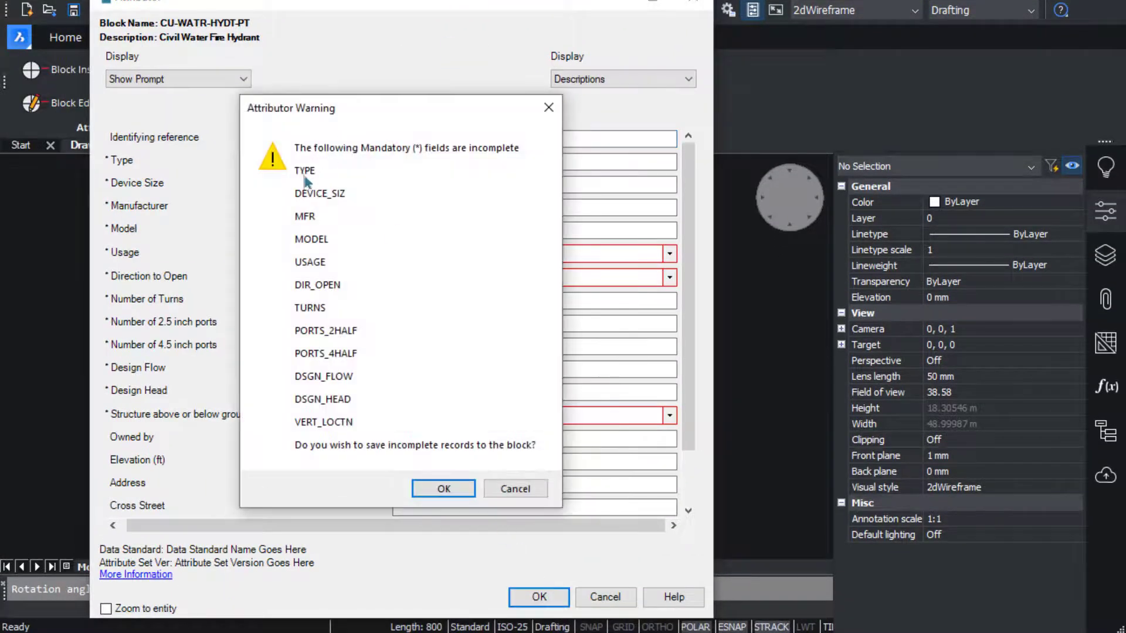
left_click(439, 488)
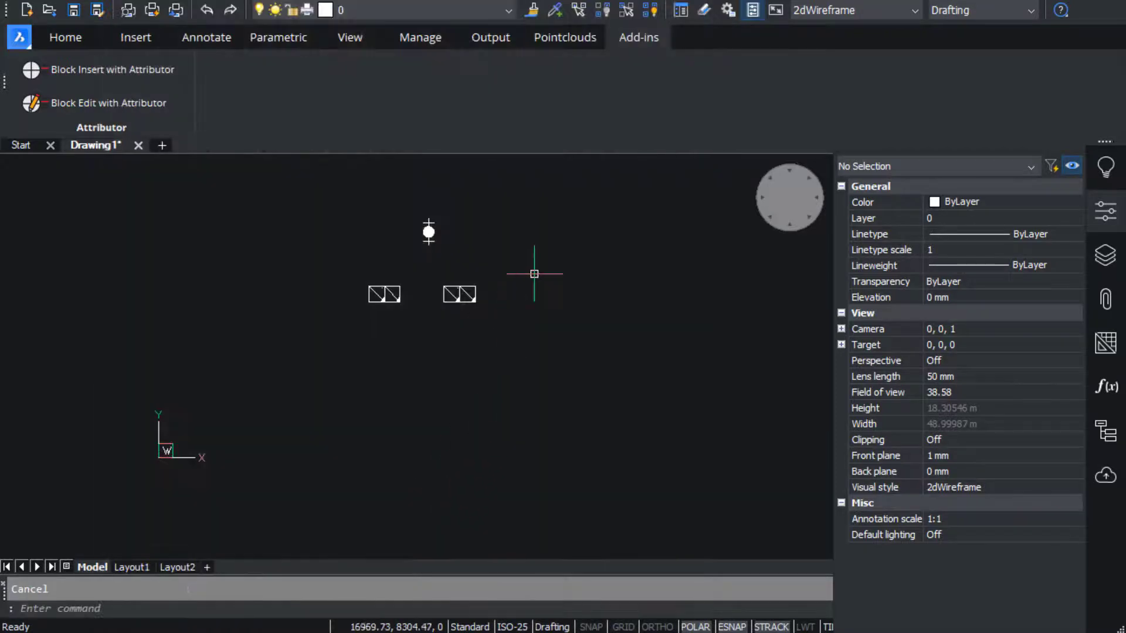
- Pick the hydrant block with Block Edit with Attributor to bring up its attribute form
left_click(432, 233)
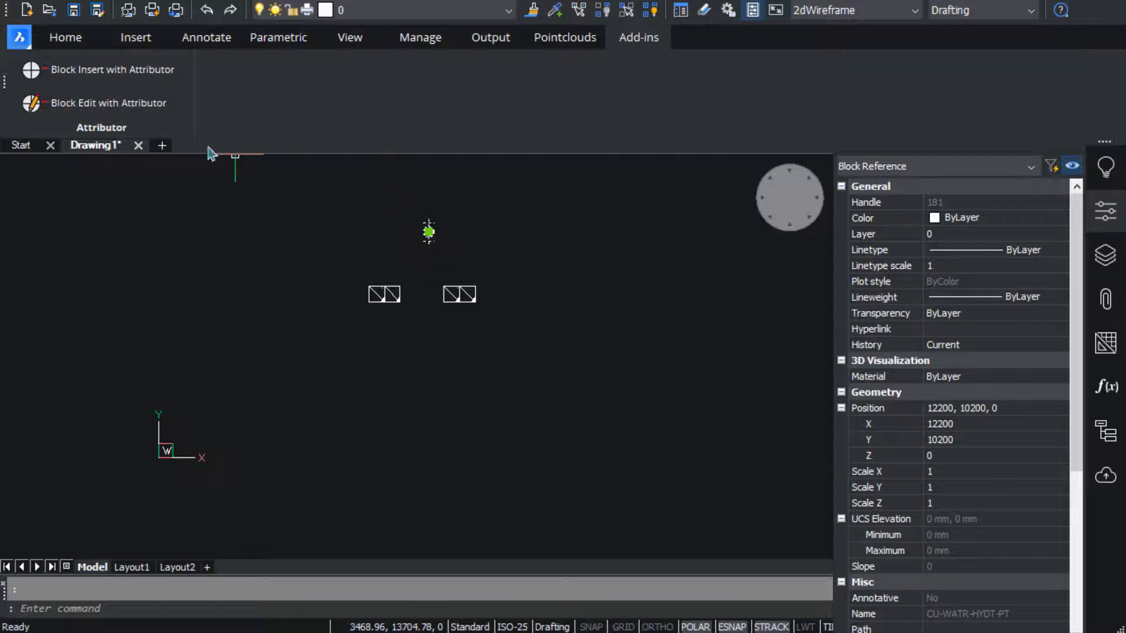
left_click(106, 103)
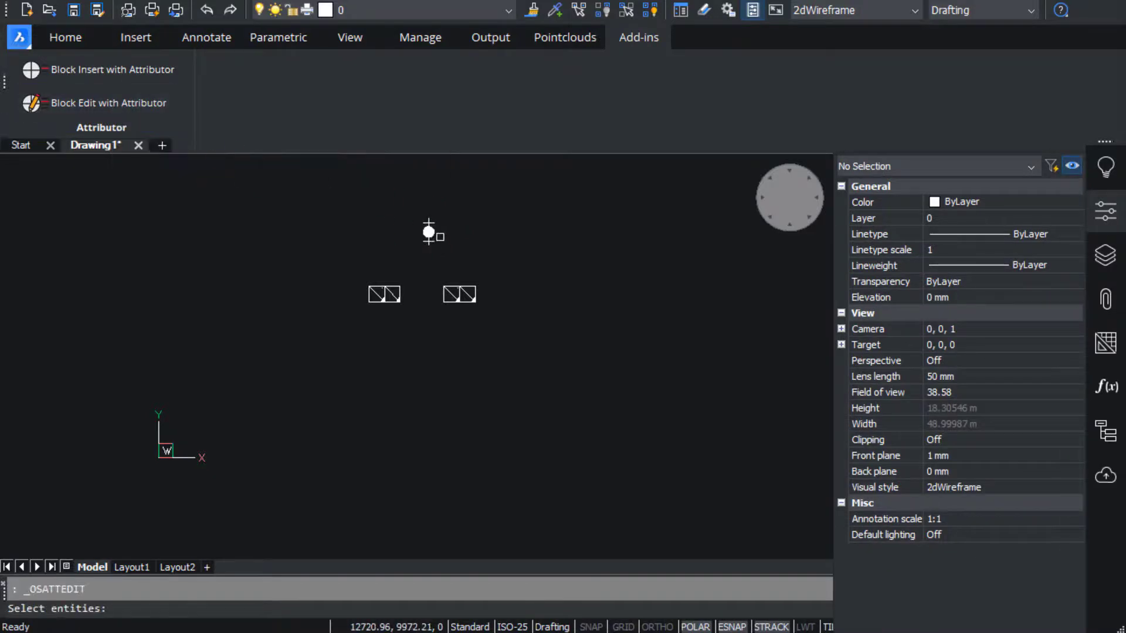
left_click(429, 232)
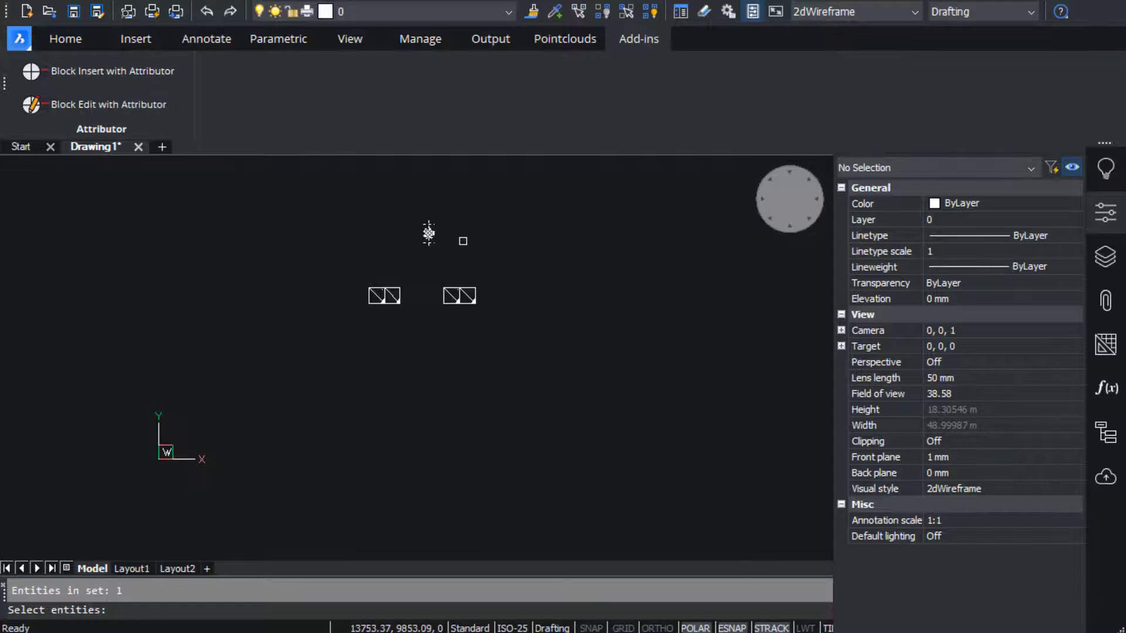
key("Return")
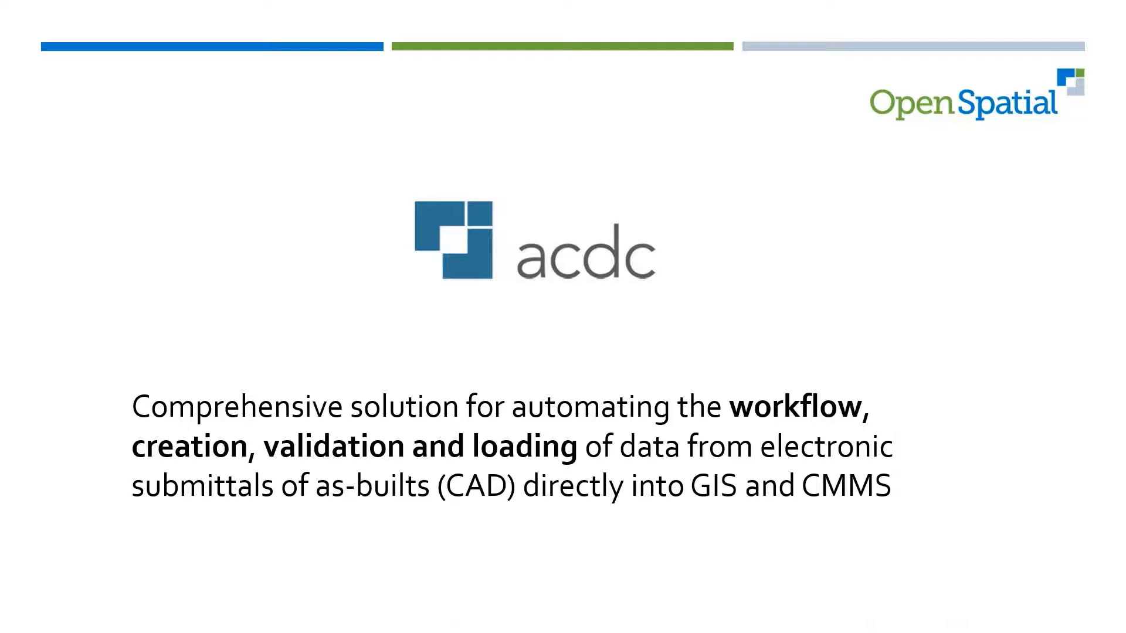
- Move to the 'Quality attributed GIS Data from drawing submittals in a snap' slide
key("Right")
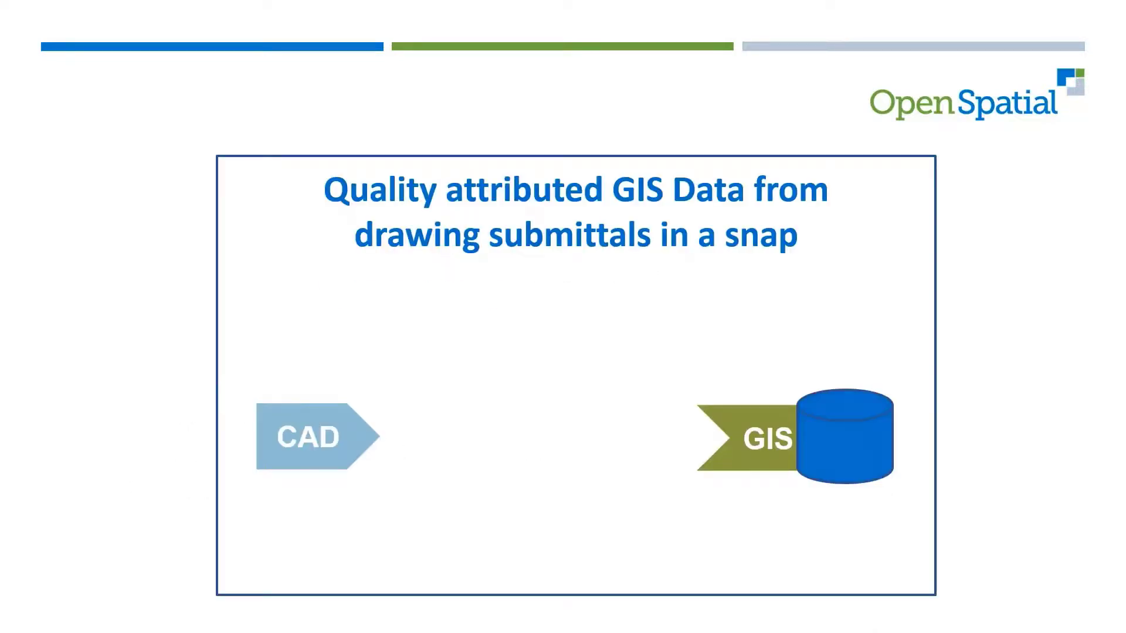